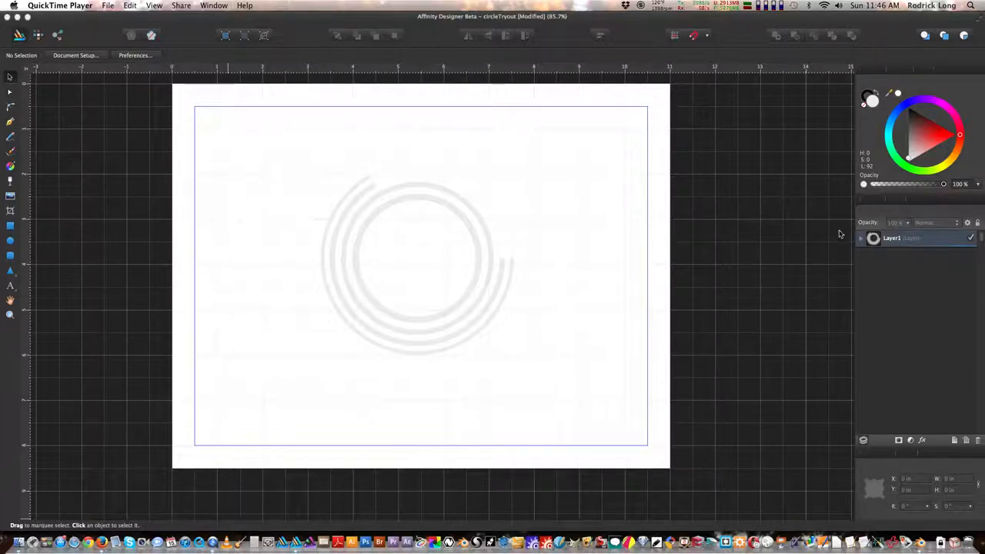
Step: Hide Layer1 and add a new empty layer above it
click(978, 224)
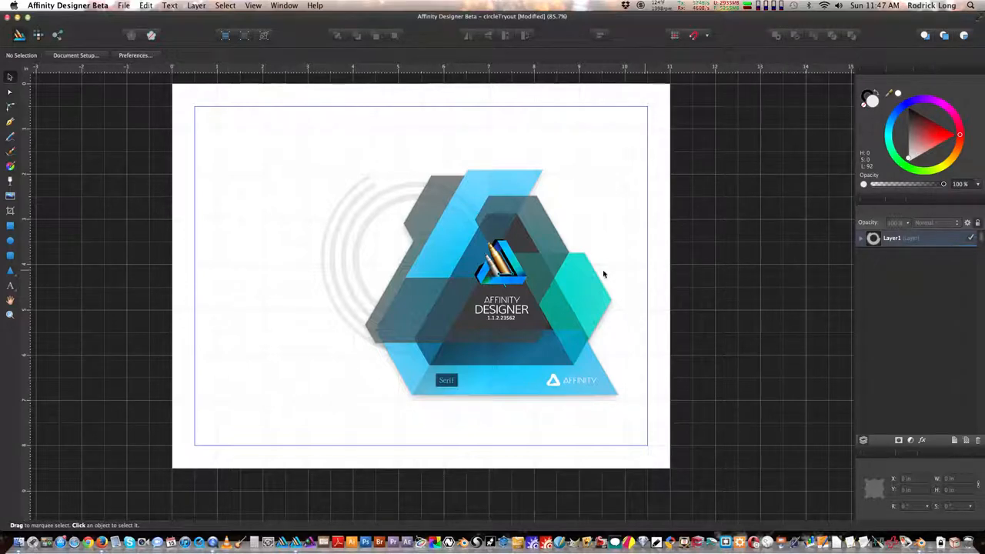
click(560, 274)
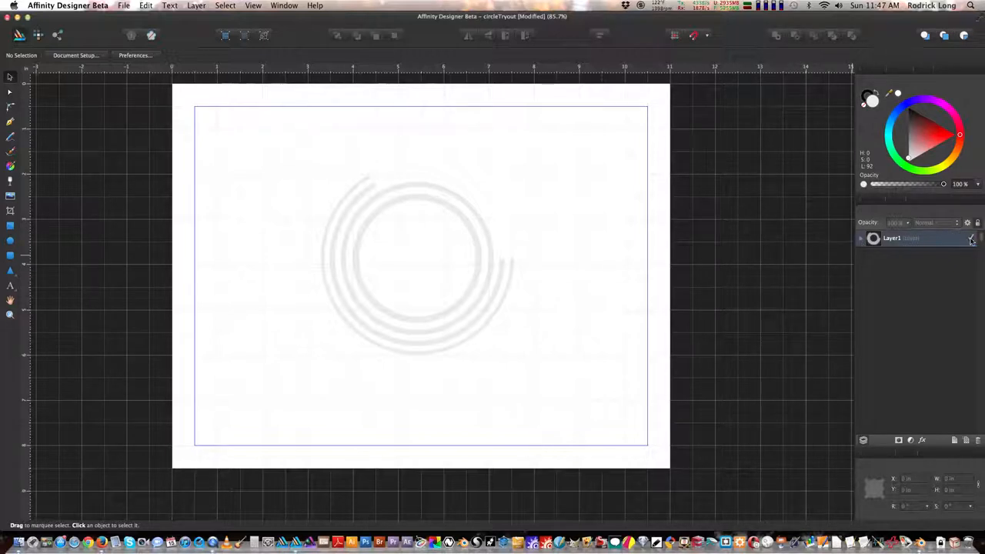
click(971, 239)
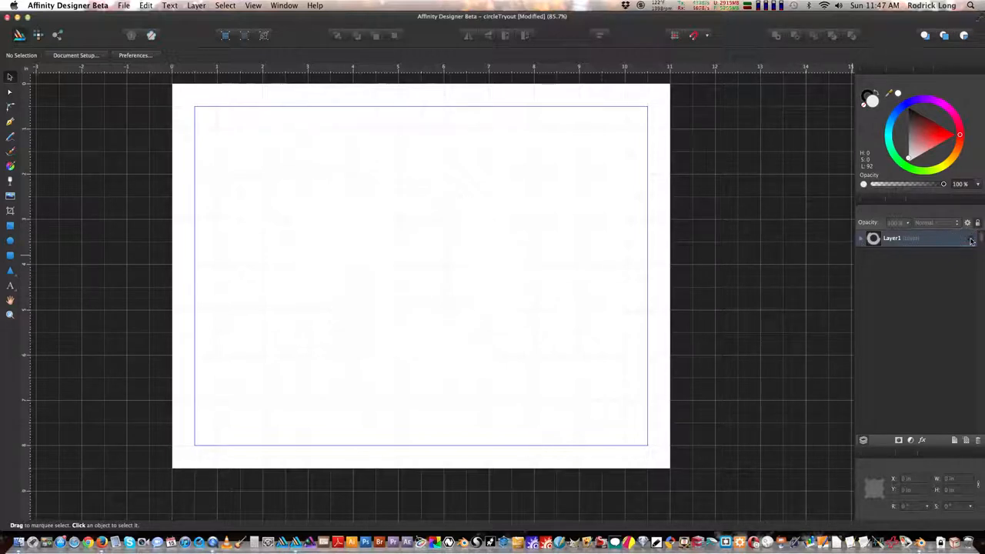
click(956, 441)
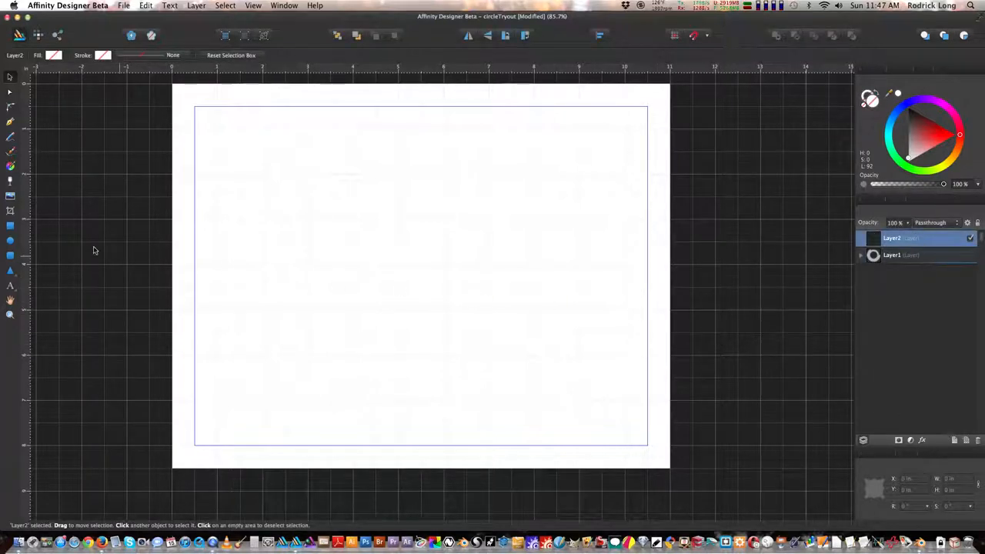
Step: Draw a circle about 3 in across outward from the page centre and convert it to a pie
click(10, 241)
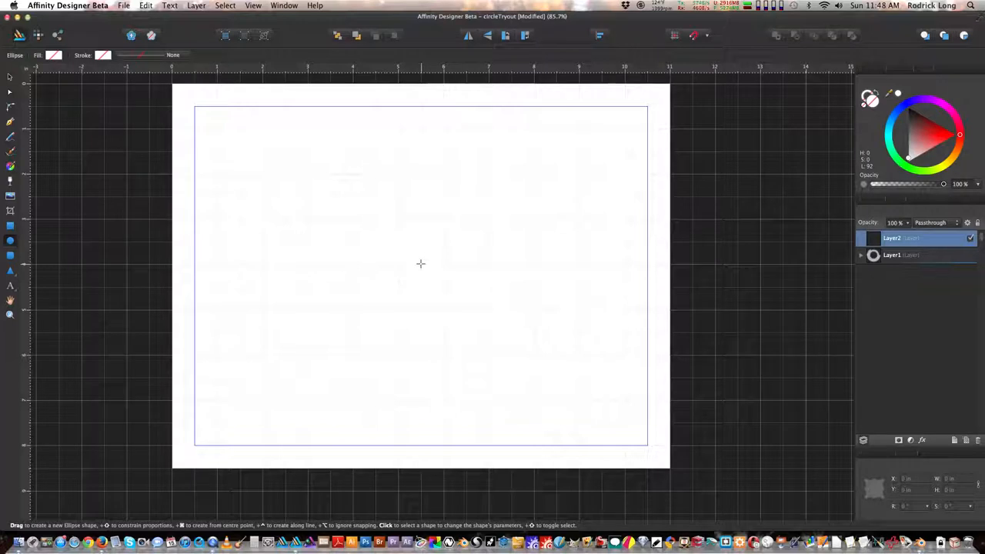
drag(420, 263, 331, 331)
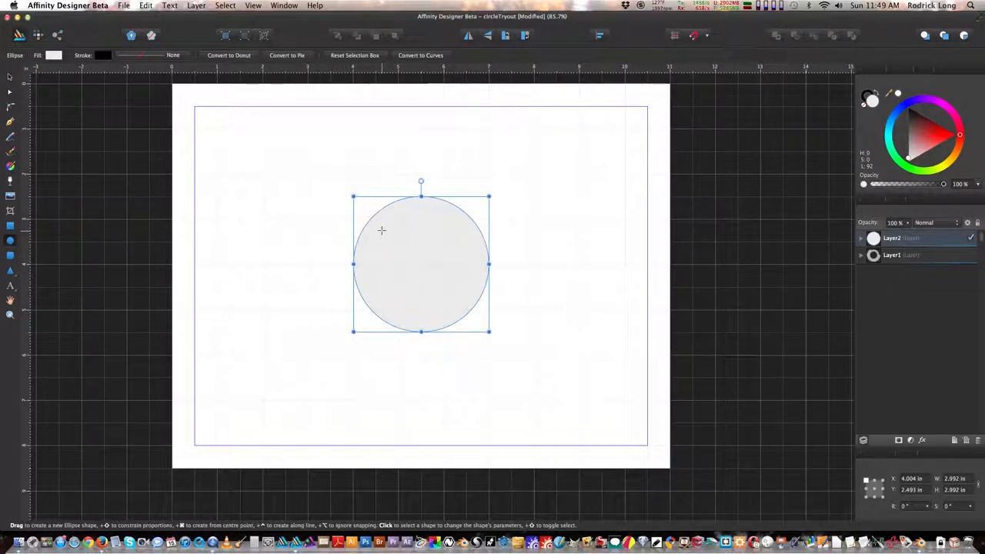
click(285, 55)
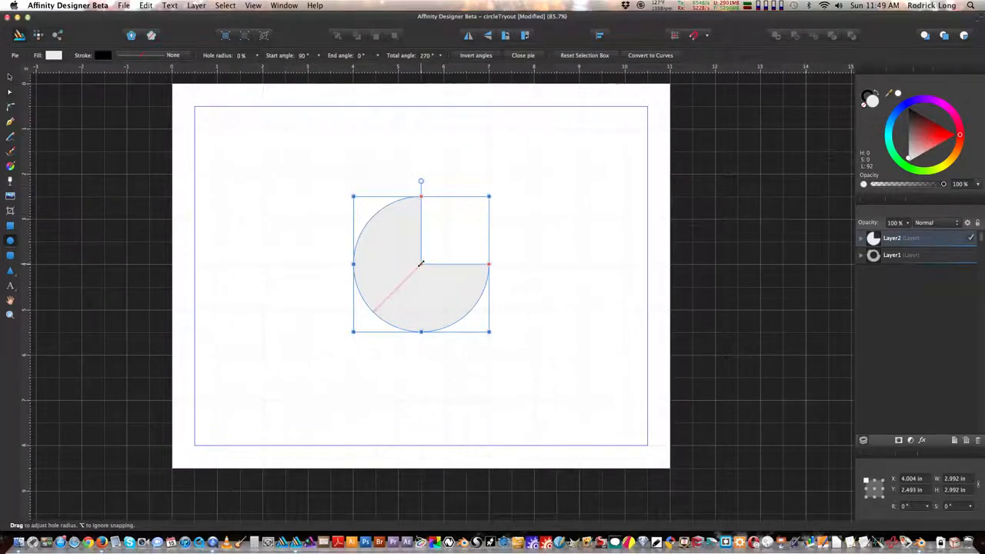
Step: Hollow out the pie, fine-tuning its hole radius to about 90%
drag(420, 264, 375, 309)
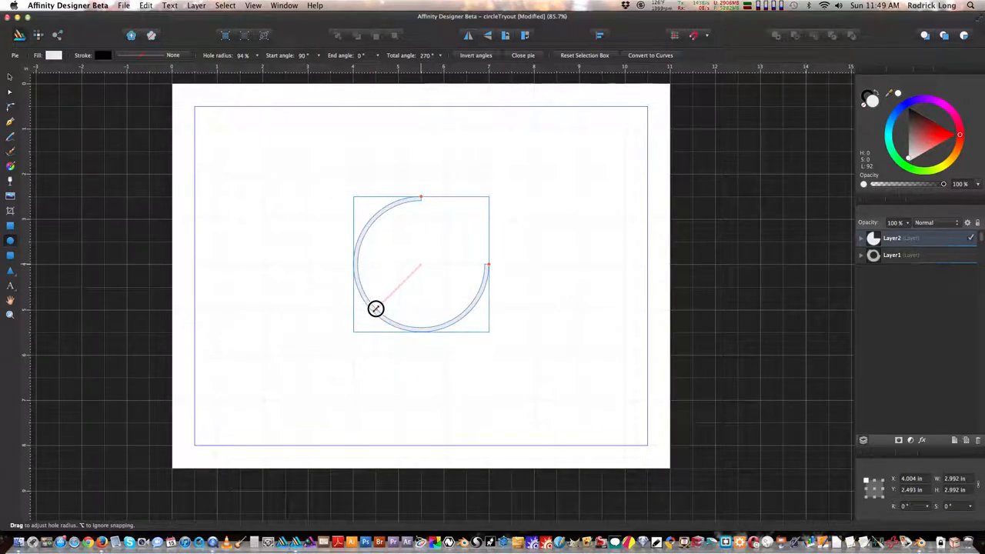
drag(376, 308, 378, 307)
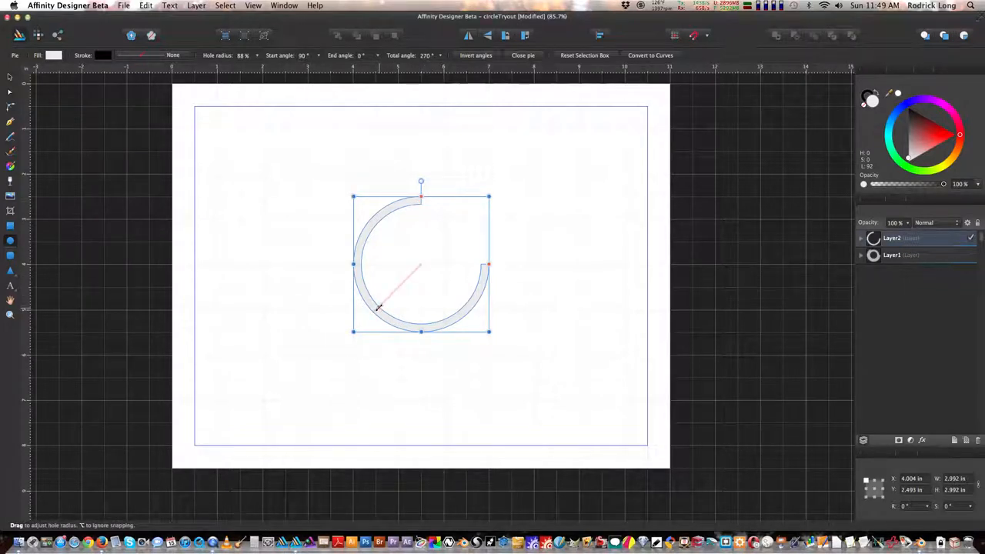
drag(378, 306, 376, 307)
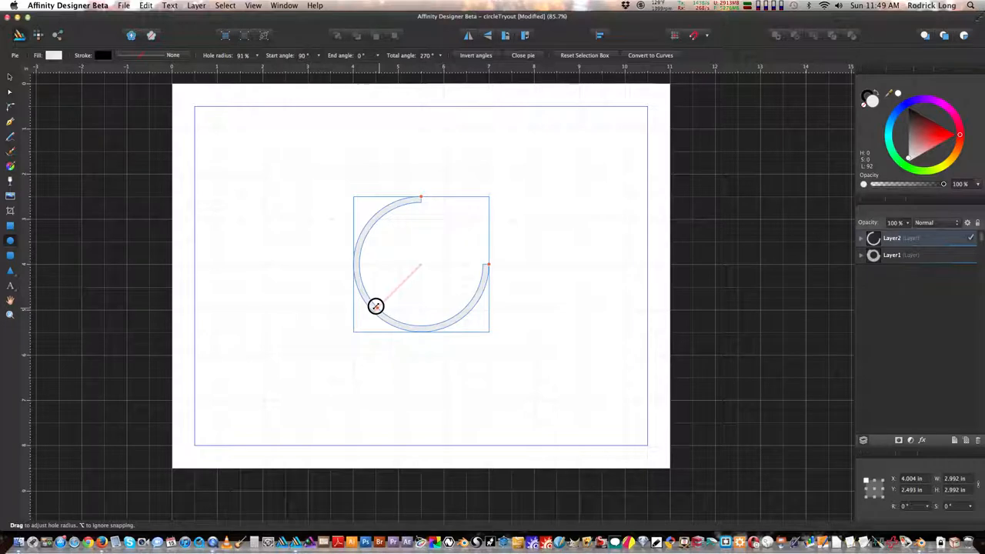
drag(375, 306, 377, 306)
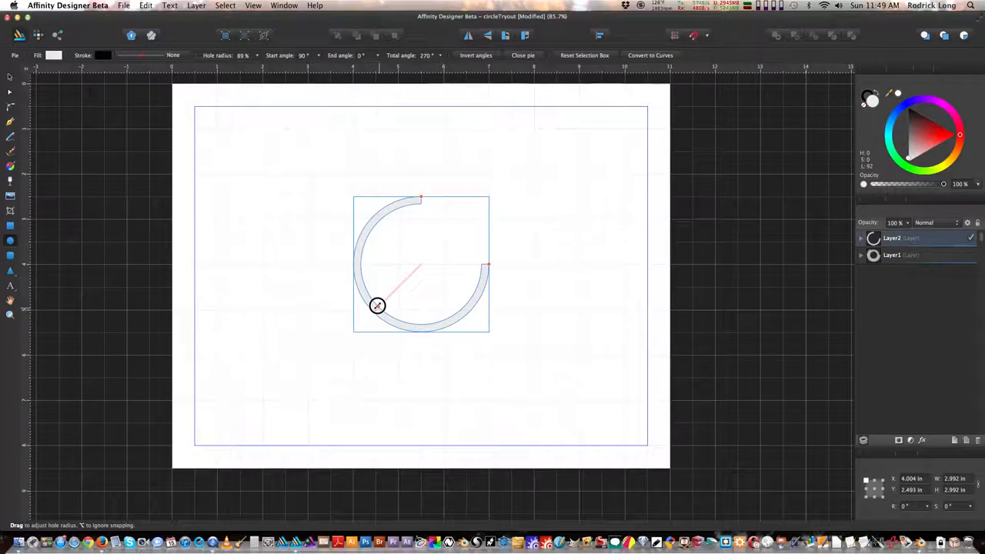
drag(378, 305, 376, 307)
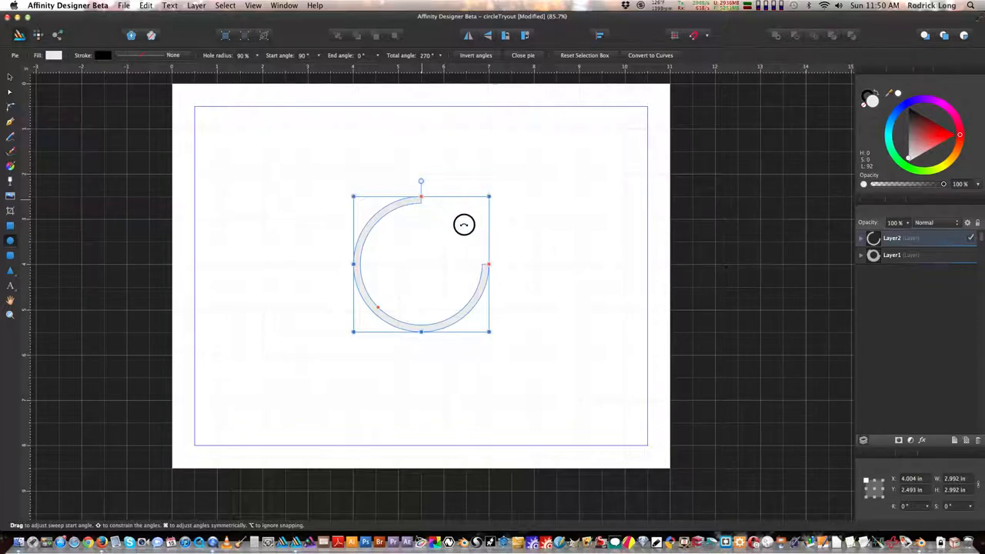
Step: Sweep the pie's start angle round to 0° to close it into a full 360° ring, and deselect it
drag(482, 251, 484, 264)
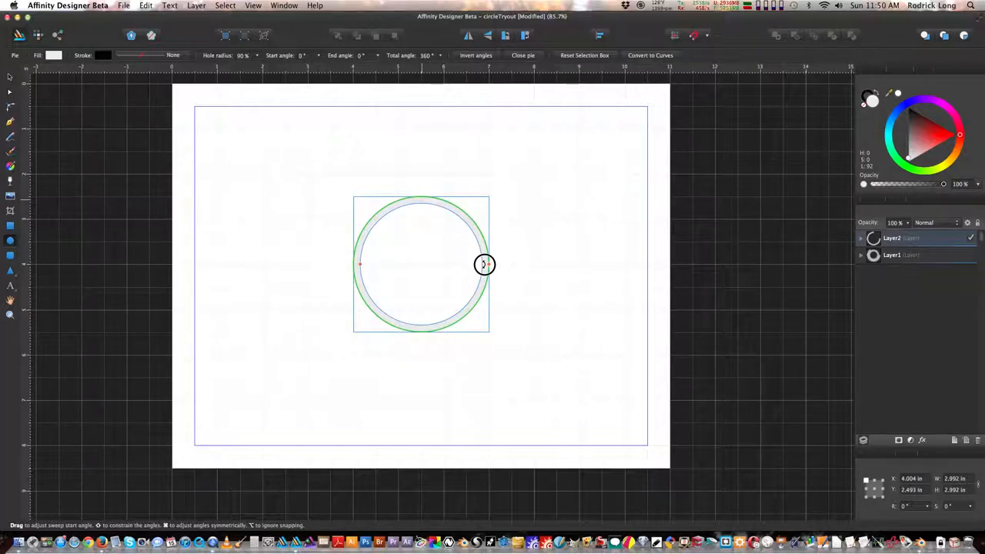
drag(484, 264, 484, 264)
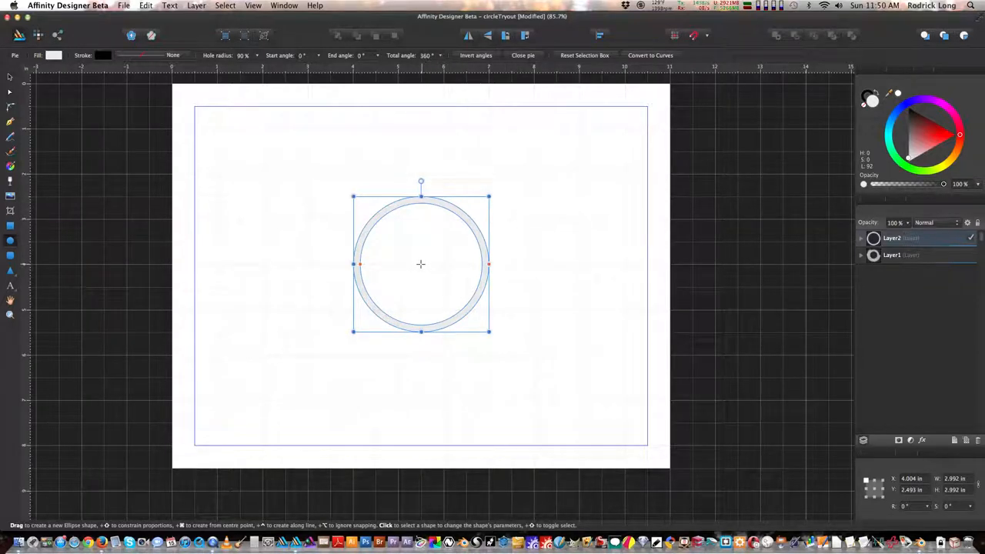
click(10, 76)
click(98, 115)
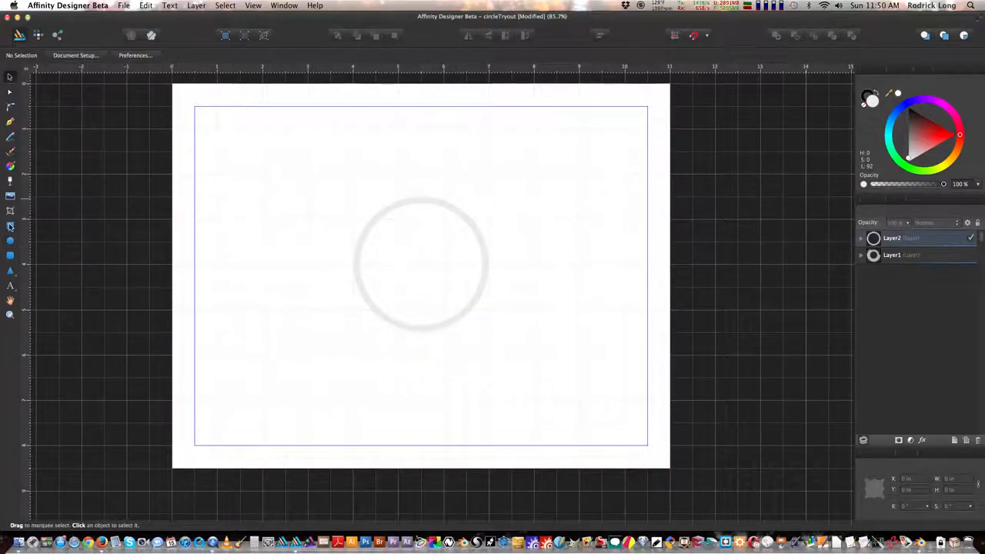
Step: Draw a second circle about 3.45 in across from the same centre and convert it to a pie
click(10, 240)
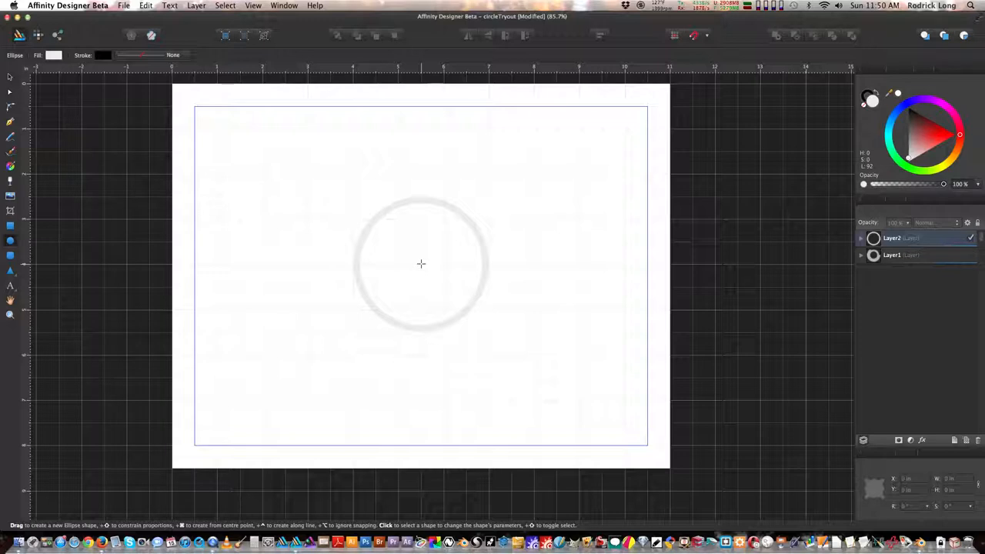
mouse_move(421, 263)
super+mouse_down()
mouse_move(370, 321)
mouse_move(334, 341)
super+mouse_up()
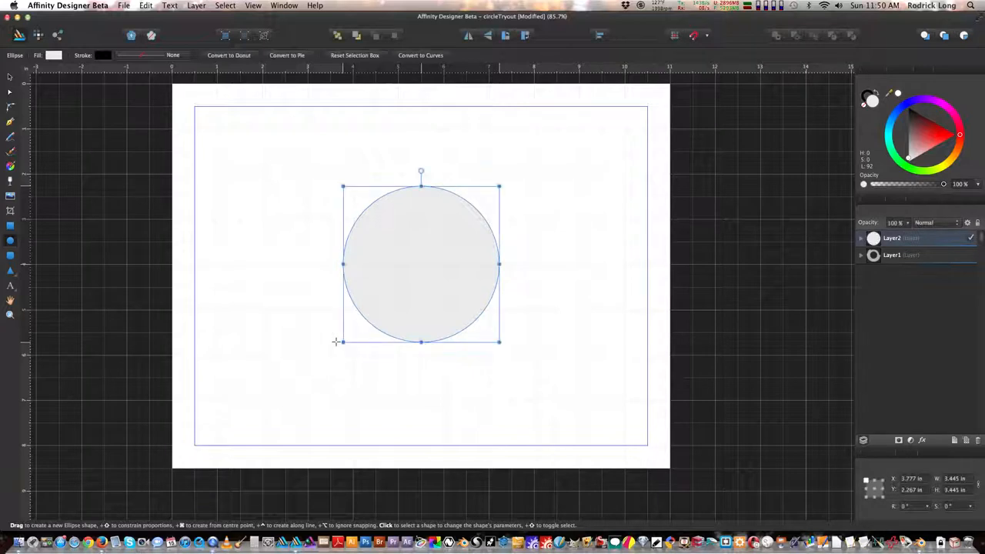
click(287, 55)
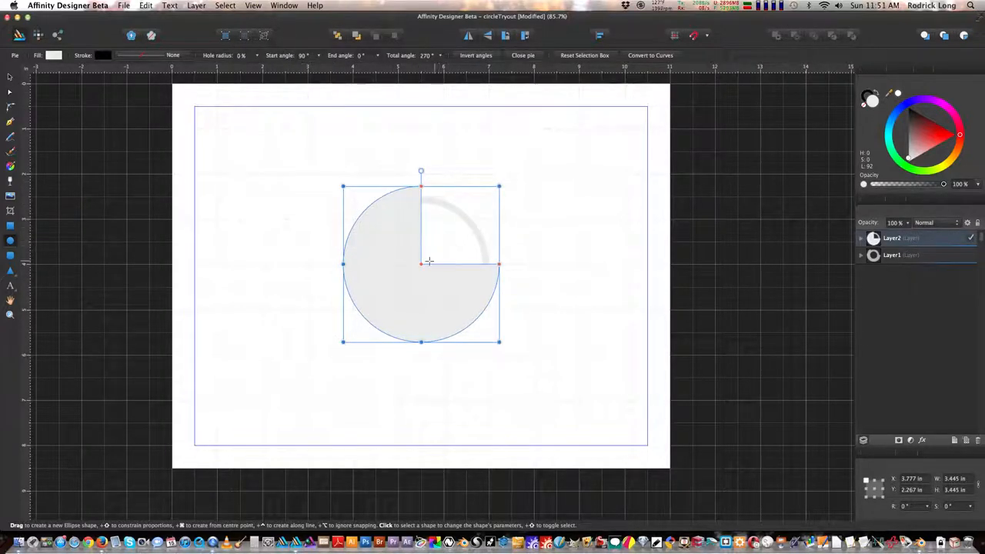
Step: Open the second pie's hole radius to about 93% and sweep its start angle to 0° to form a full ring
drag(422, 265, 363, 308)
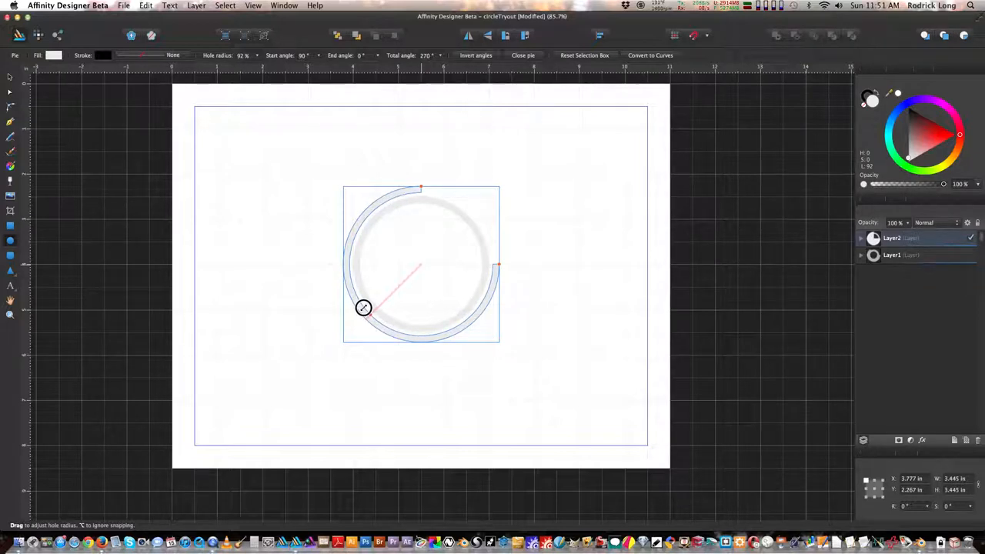
drag(364, 307, 362, 308)
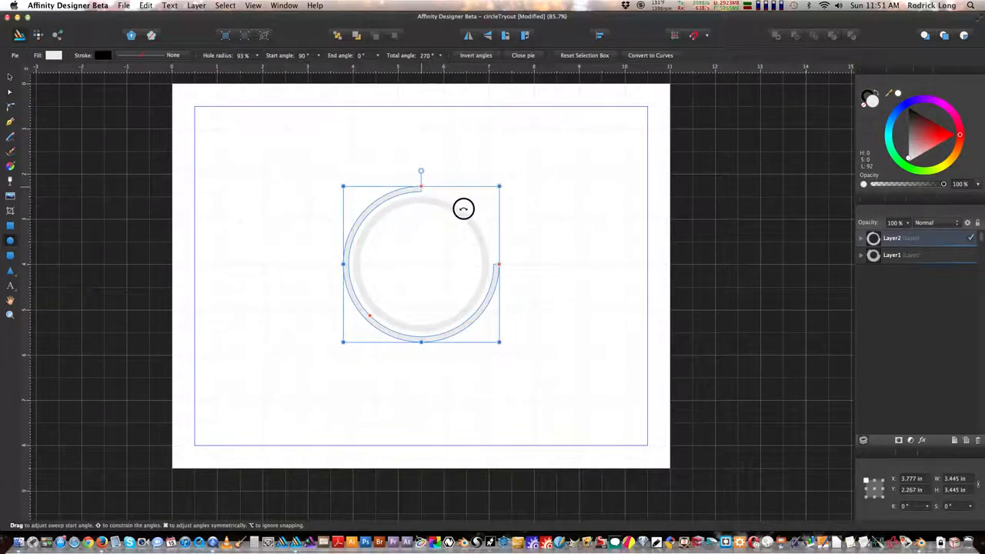
drag(495, 264, 495, 262)
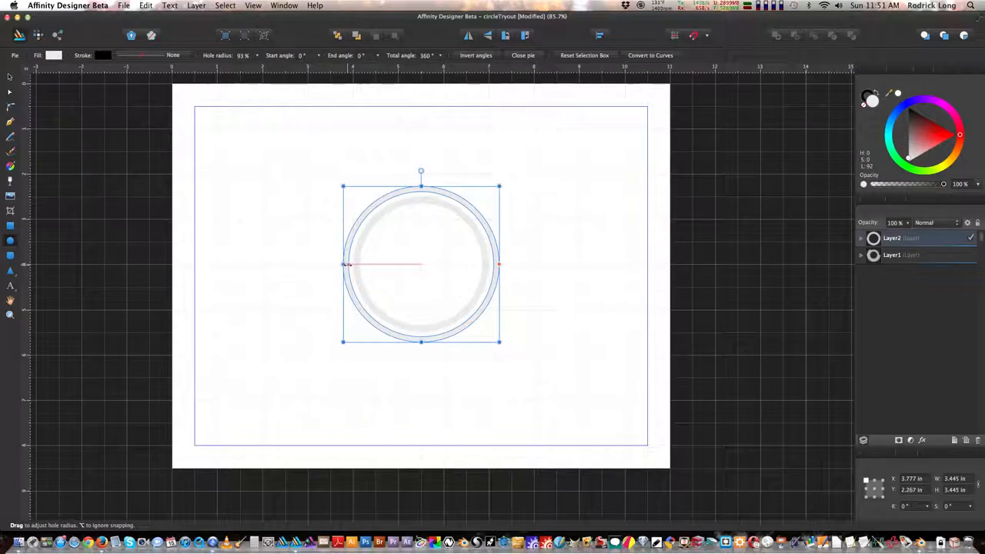
drag(347, 264, 348, 264)
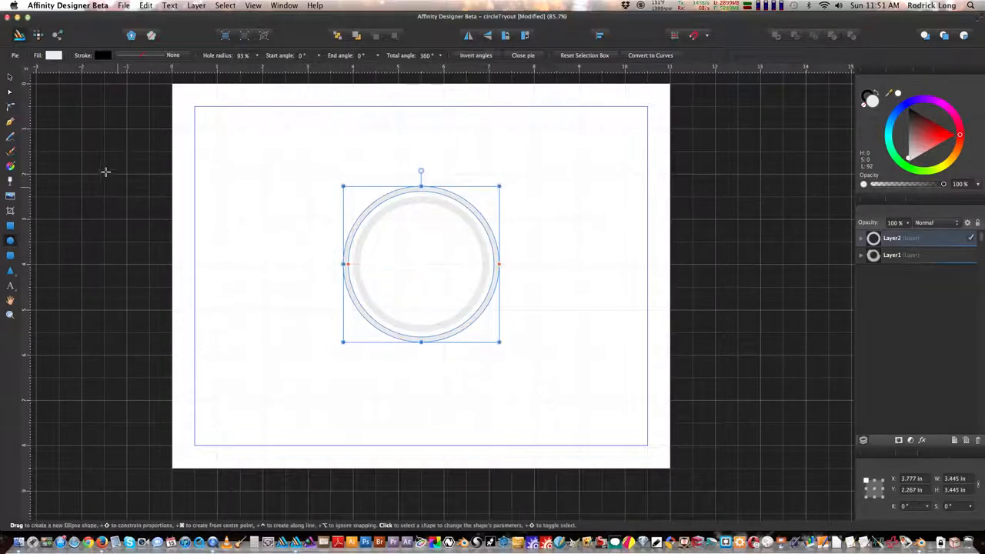
click(10, 77)
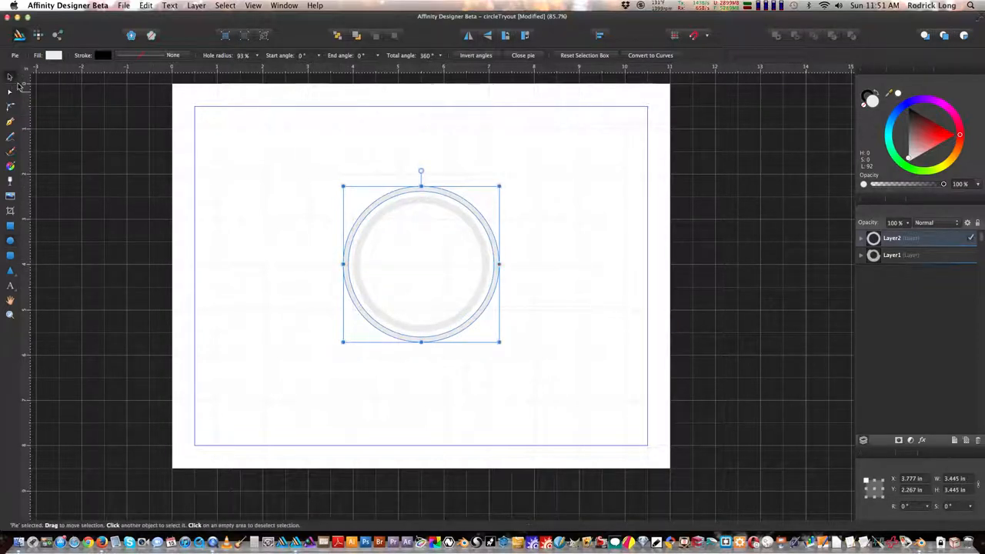
click(261, 237)
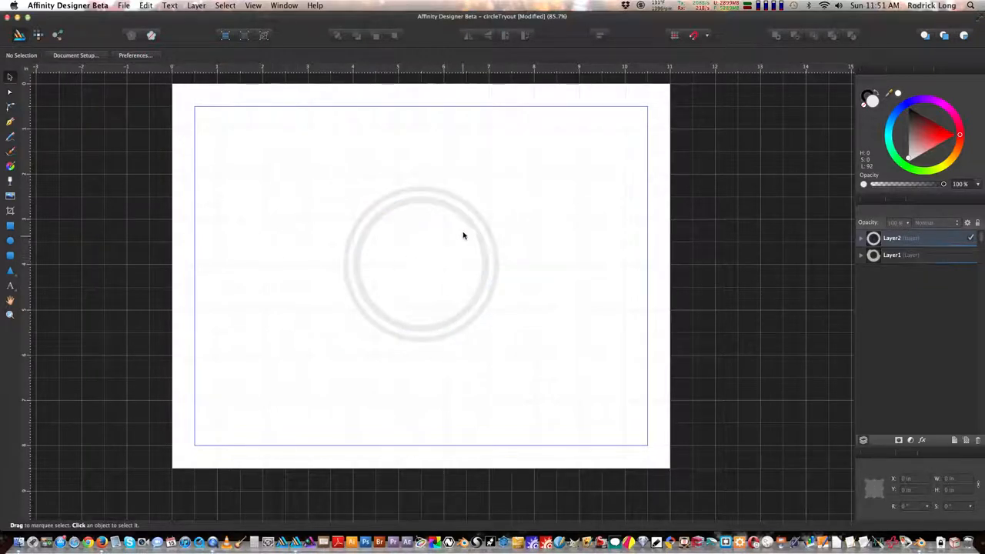
Step: Fine-tune the hole radius of the outer ring at about 93% and deselect it
click(365, 215)
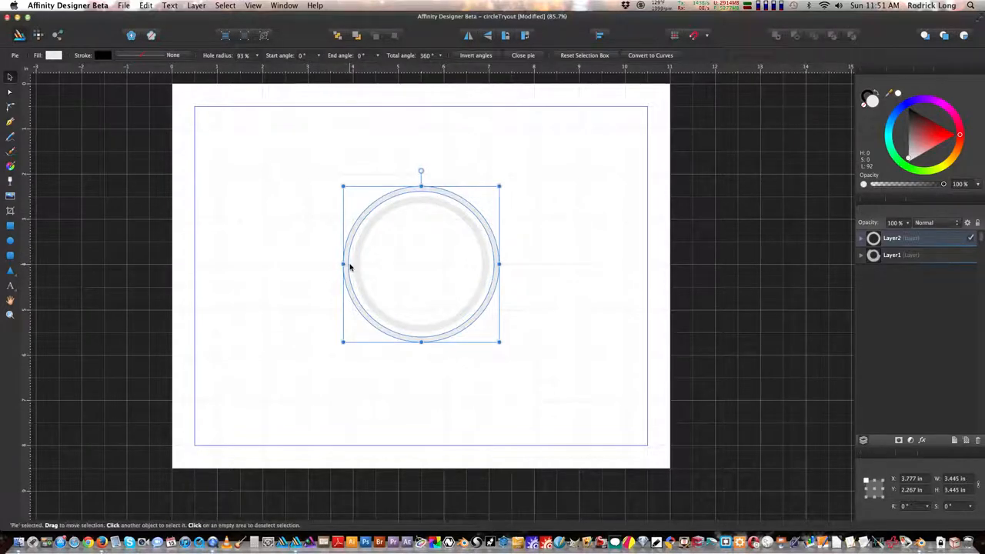
key(a)
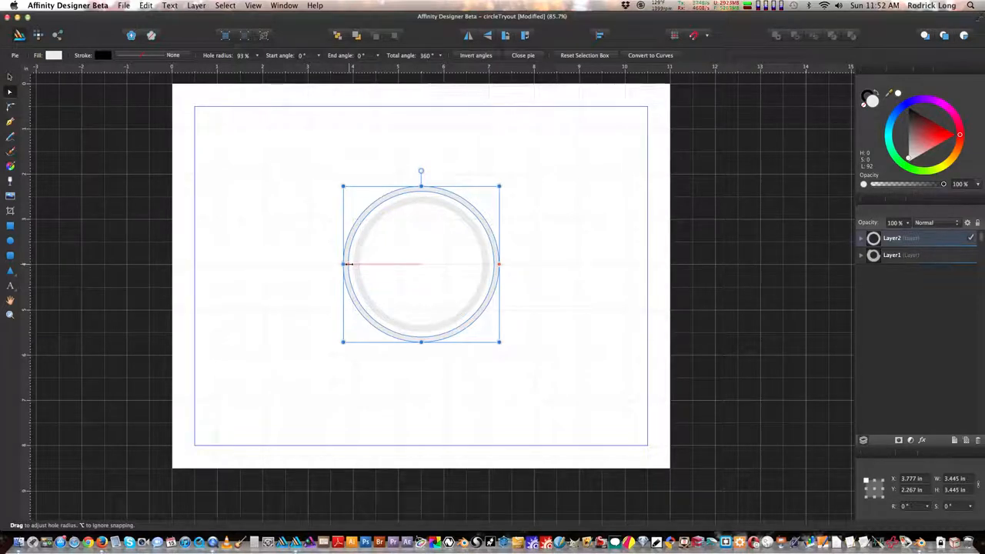
drag(347, 264, 347, 264)
click(315, 249)
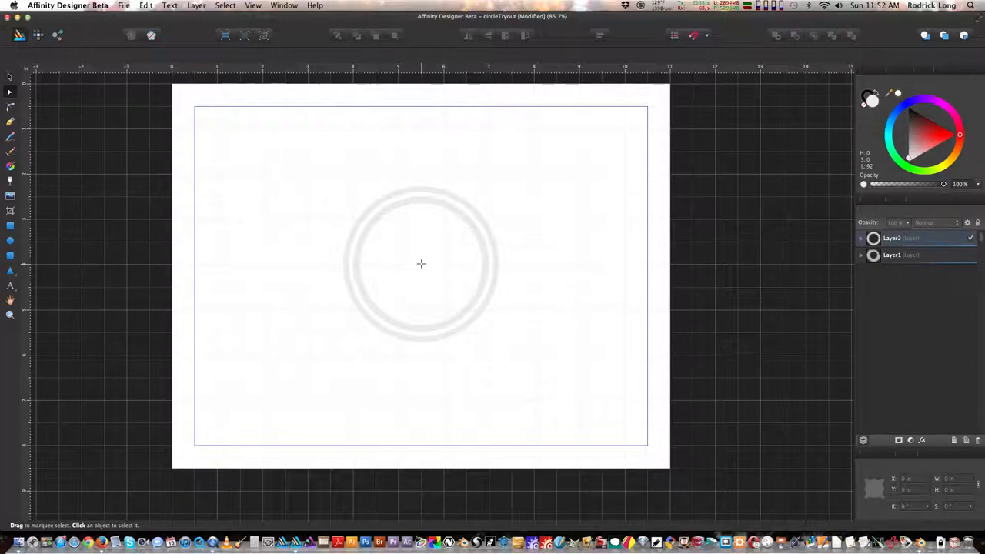
drag(421, 264, 398, 280)
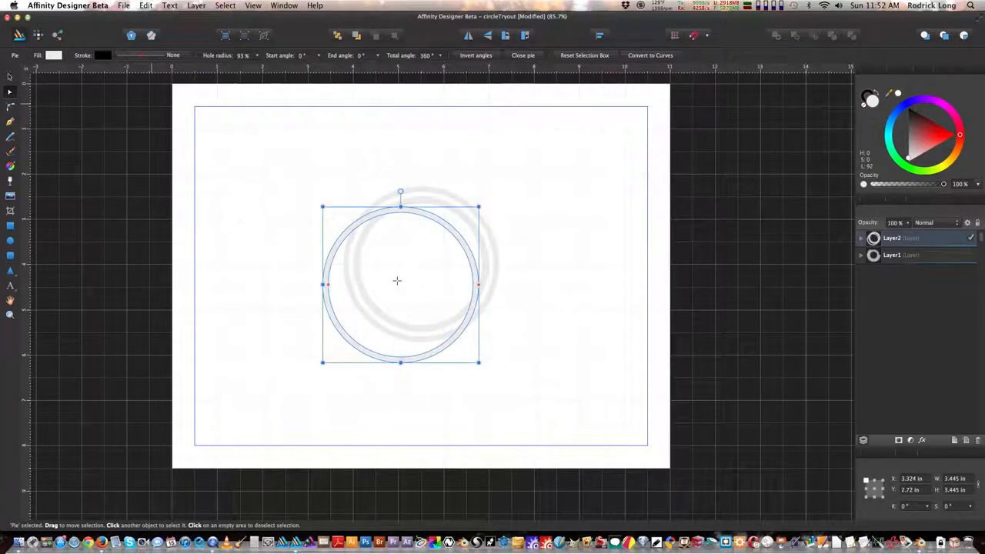
key(super+z)
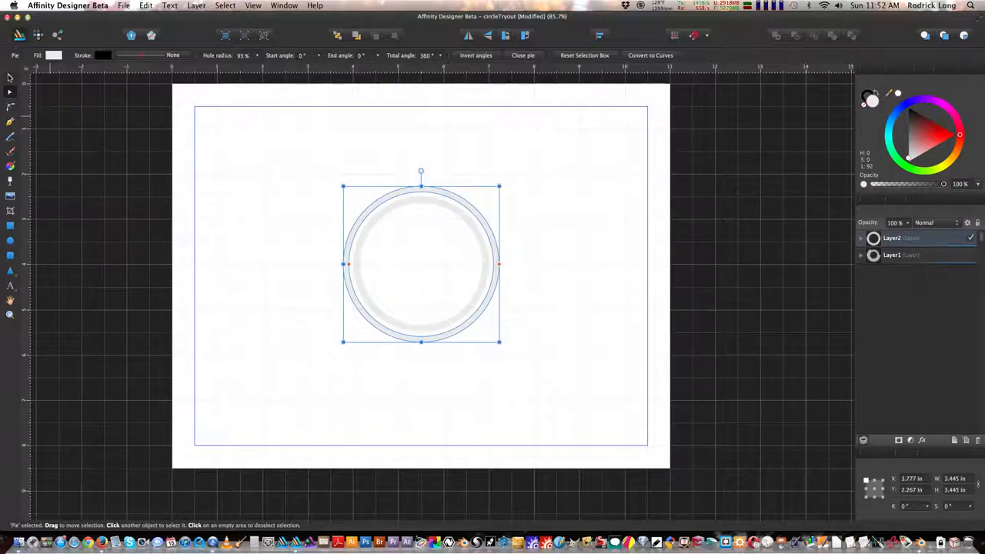
key(v)
click(286, 262)
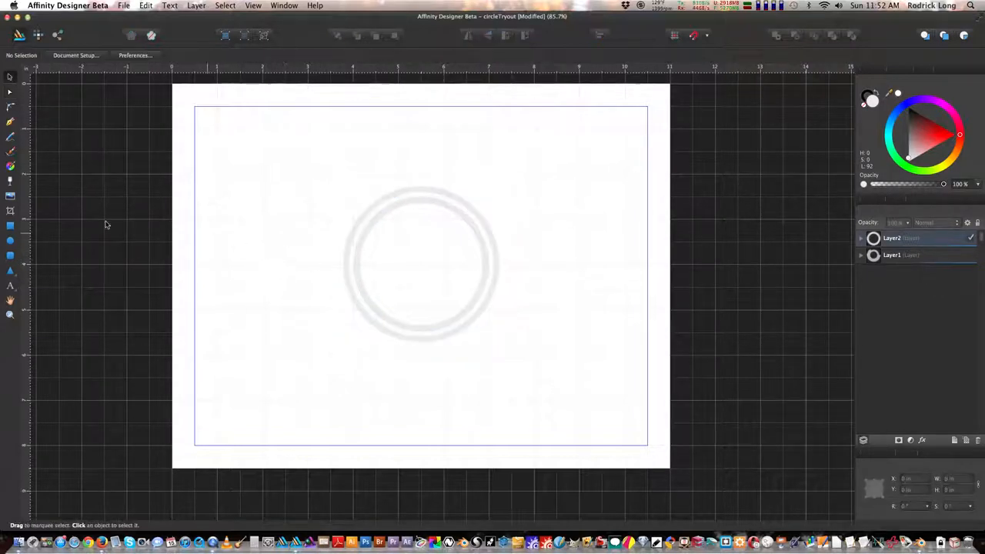
Step: Draw a third concentric circle about 3.9 in across, outward from the page centre
click(12, 240)
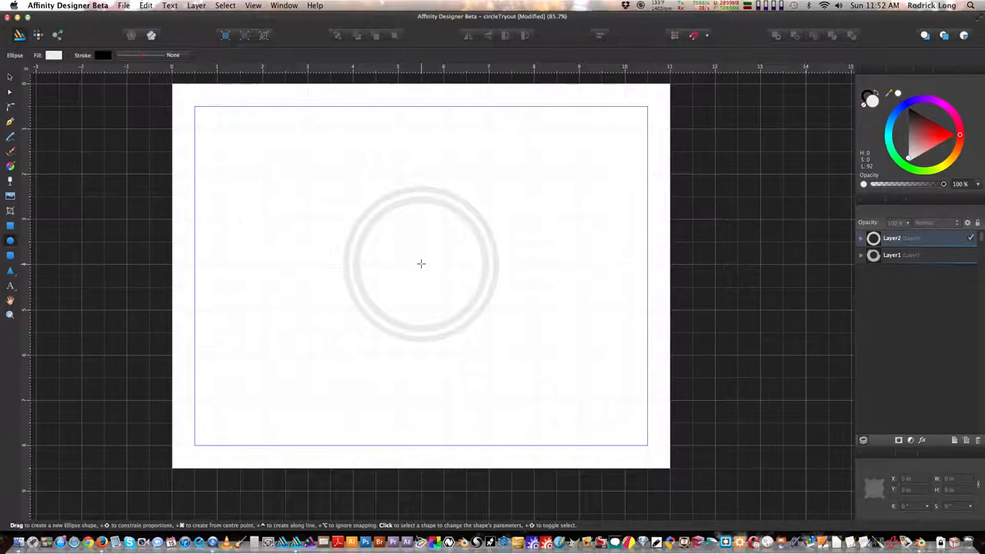
shift+super+drag(422, 264, 324, 352)
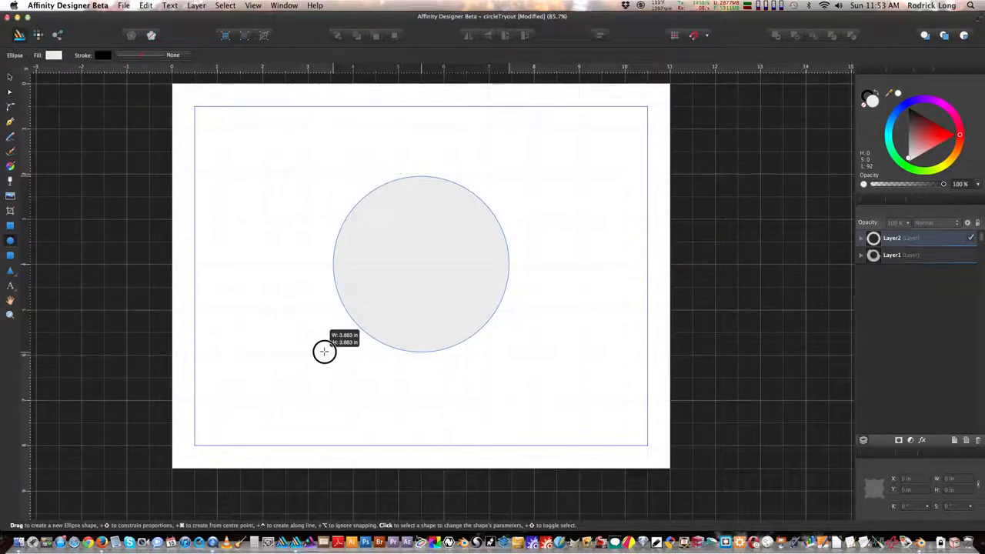
drag(324, 351, 324, 352)
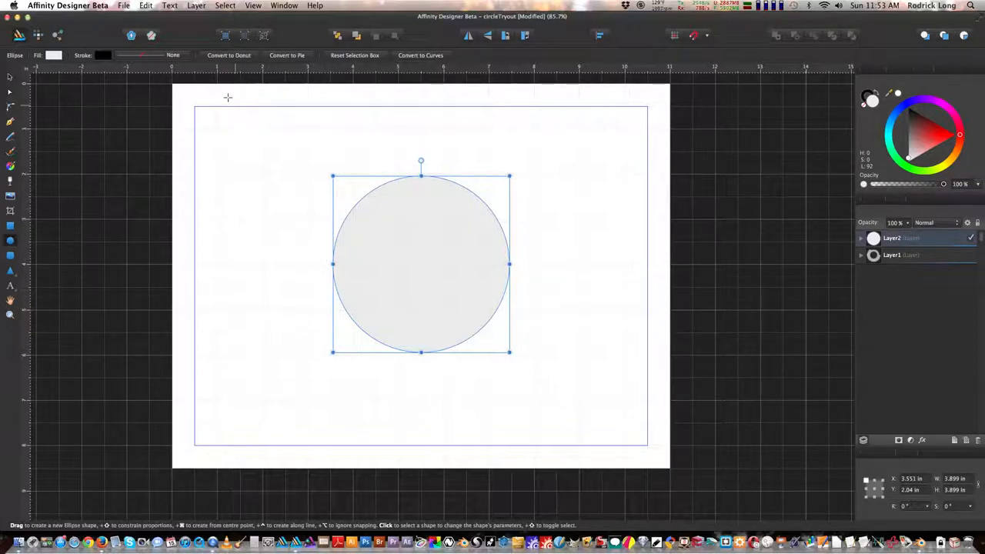
Step: Convert the third circle to a pie with about a 93% hole radius and a 120° start angle, and deselect it
click(296, 56)
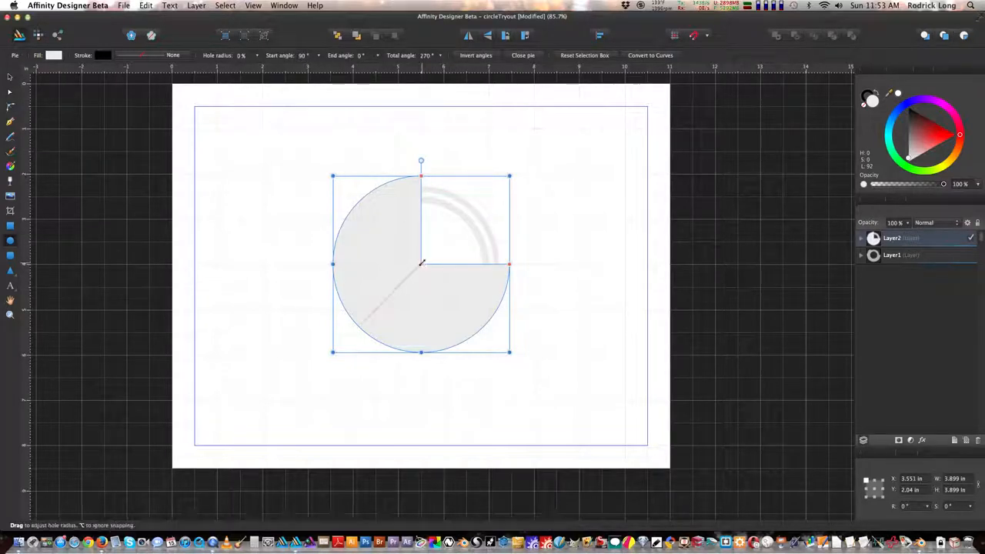
drag(421, 263, 361, 319)
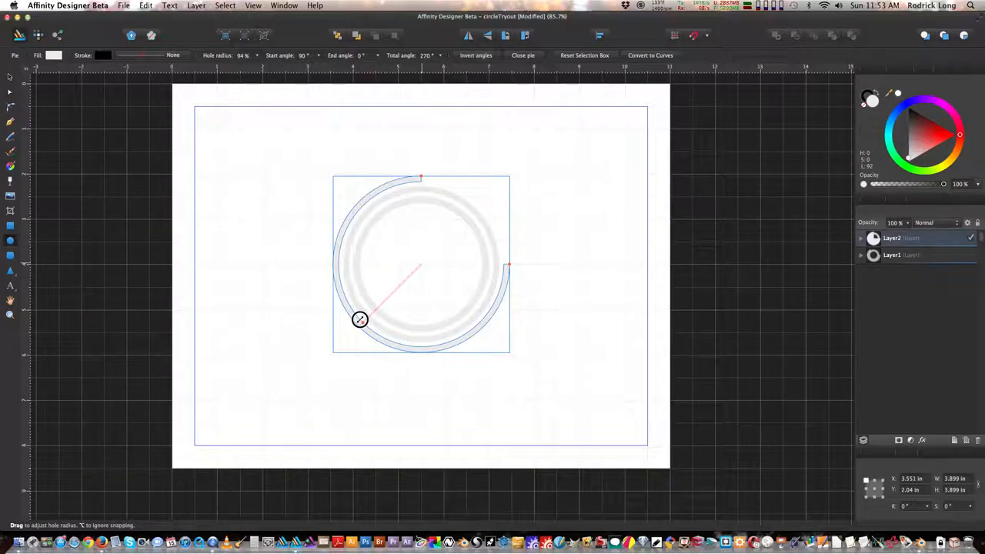
drag(360, 319, 361, 319)
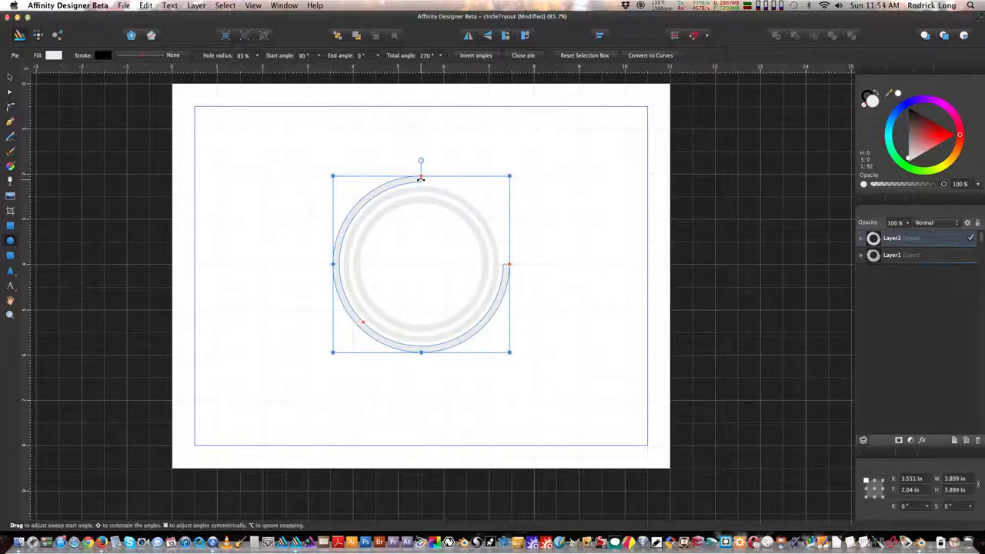
drag(420, 179, 378, 190)
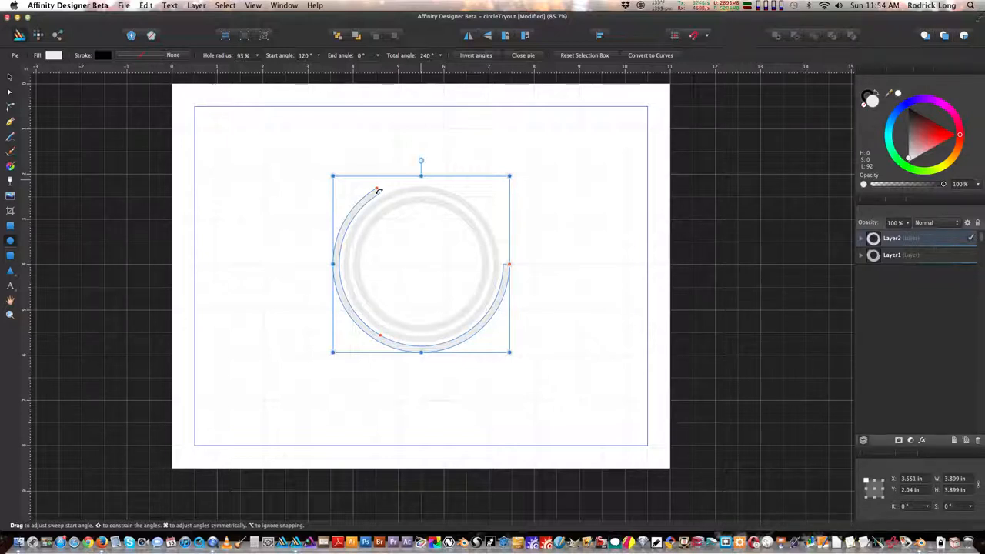
click(9, 78)
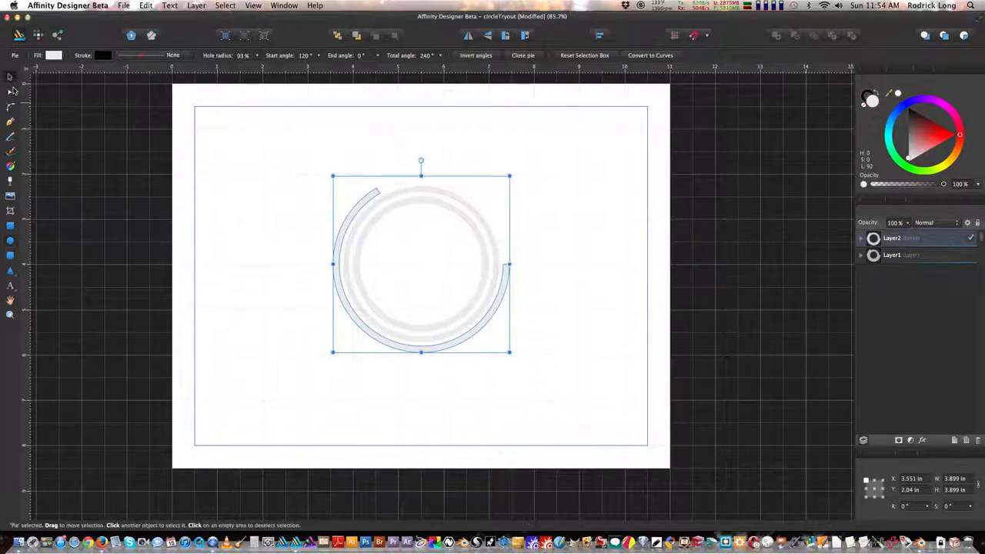
click(278, 227)
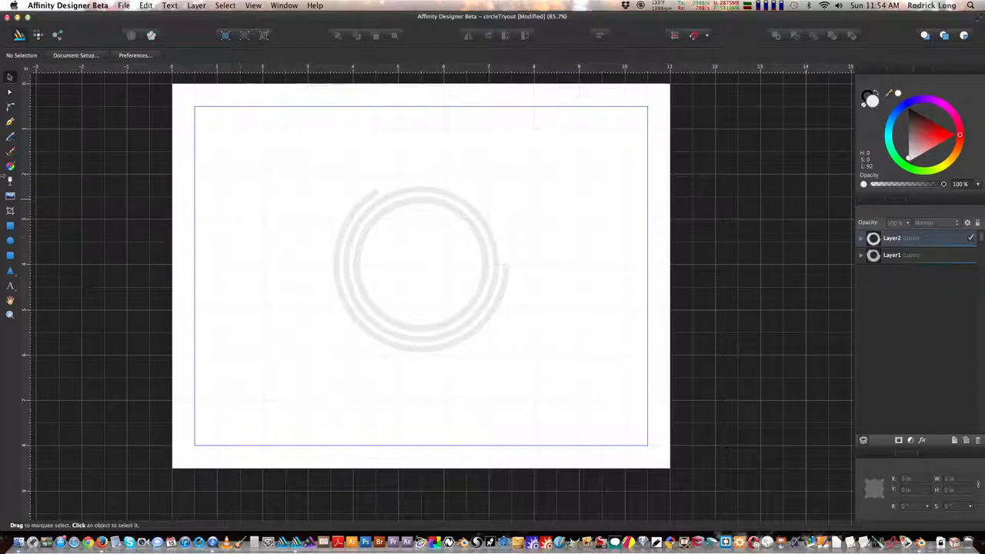
Step: Draw a fourth concentric circle about 4.35 in across from the page centre and convert it to a pie
click(10, 241)
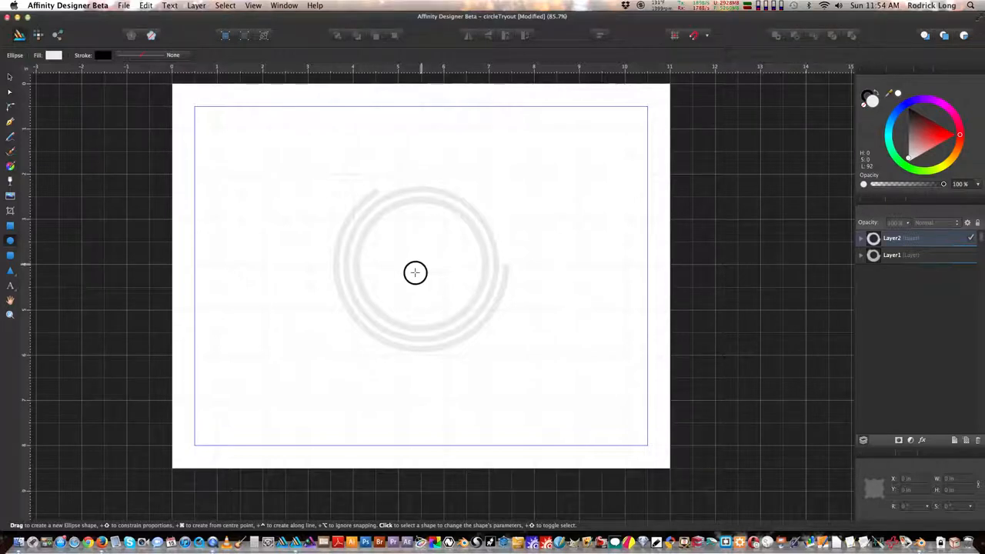
shift+super+drag(415, 272, 322, 365)
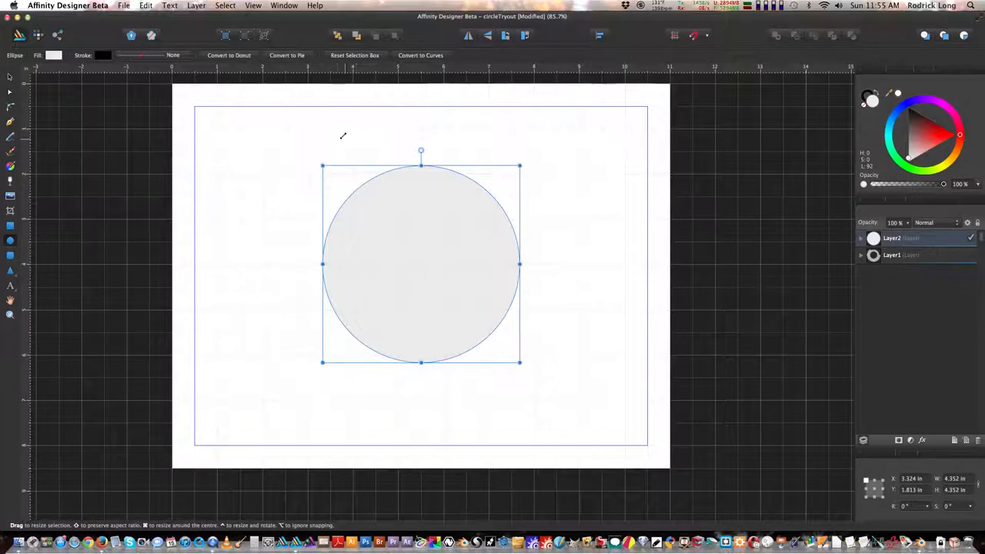
click(287, 56)
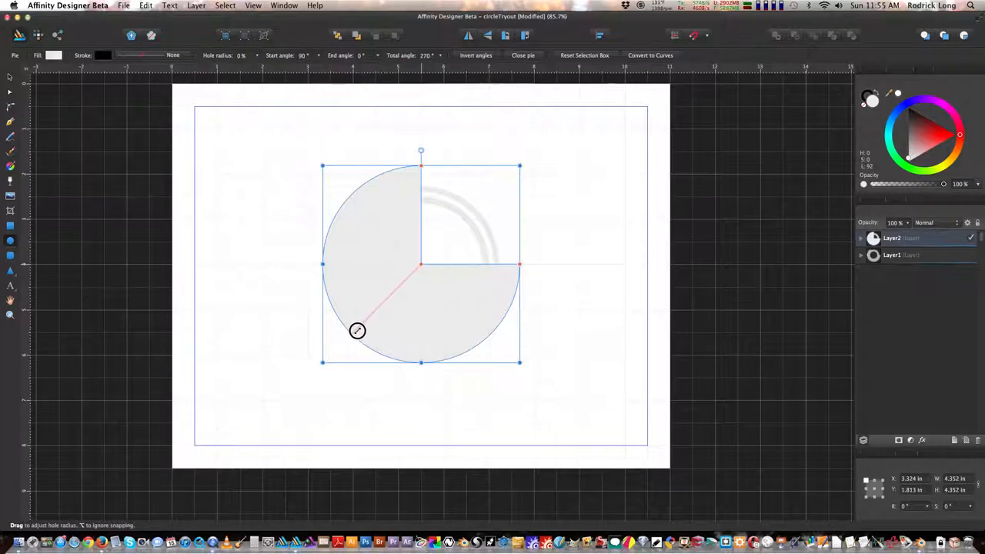
Step: Open the fourth pie's hole radius to about 94%, set its start angle to 120°, and deselect it
drag(357, 331, 354, 329)
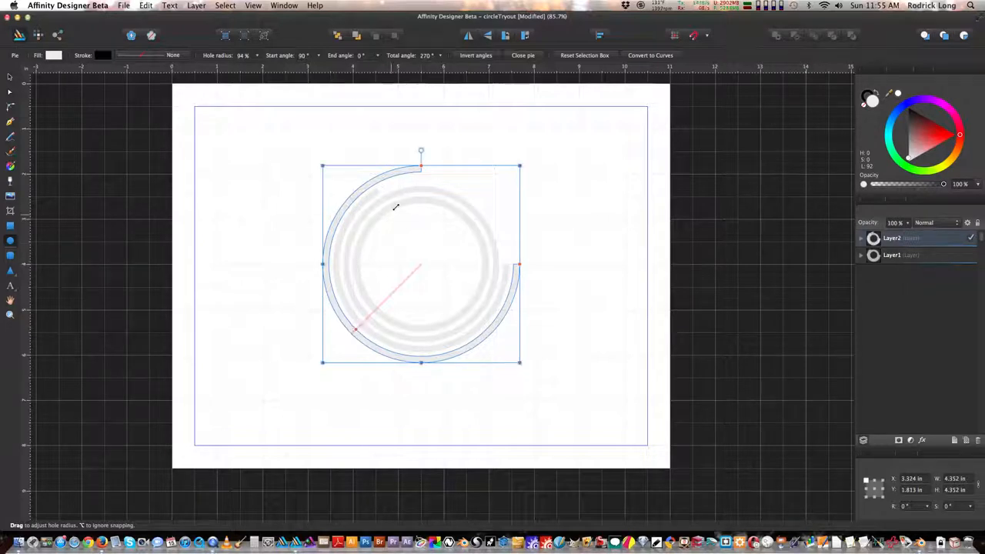
drag(421, 167, 373, 181)
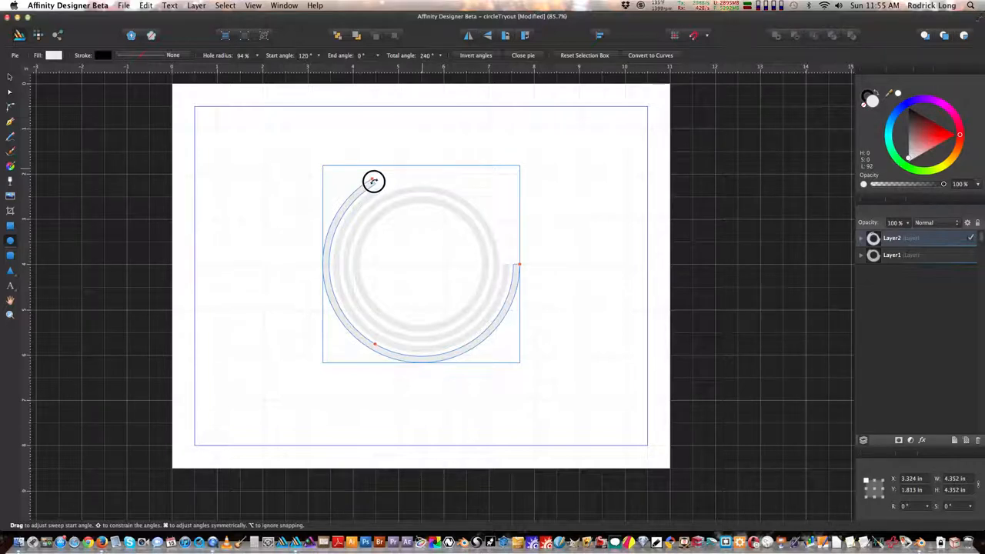
drag(375, 182, 375, 181)
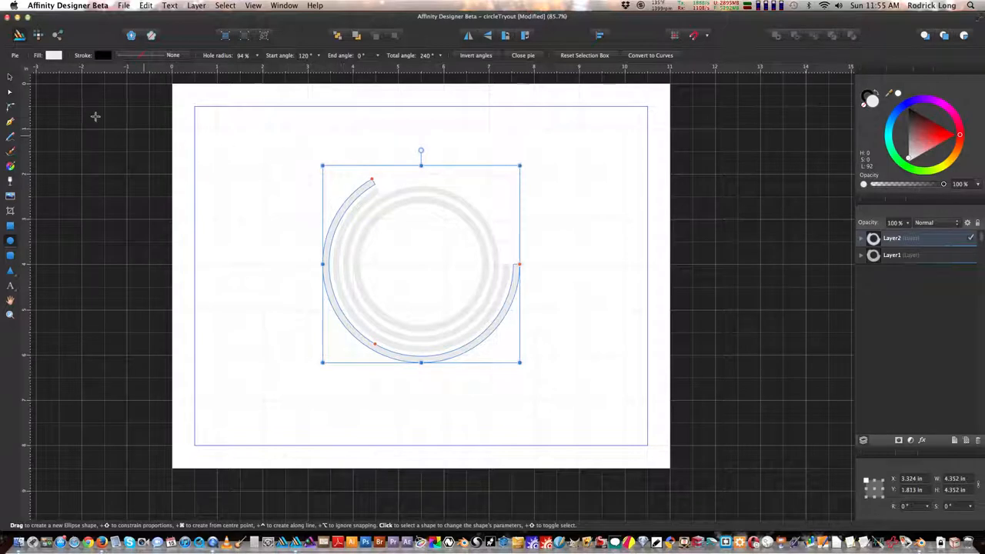
click(10, 77)
click(257, 224)
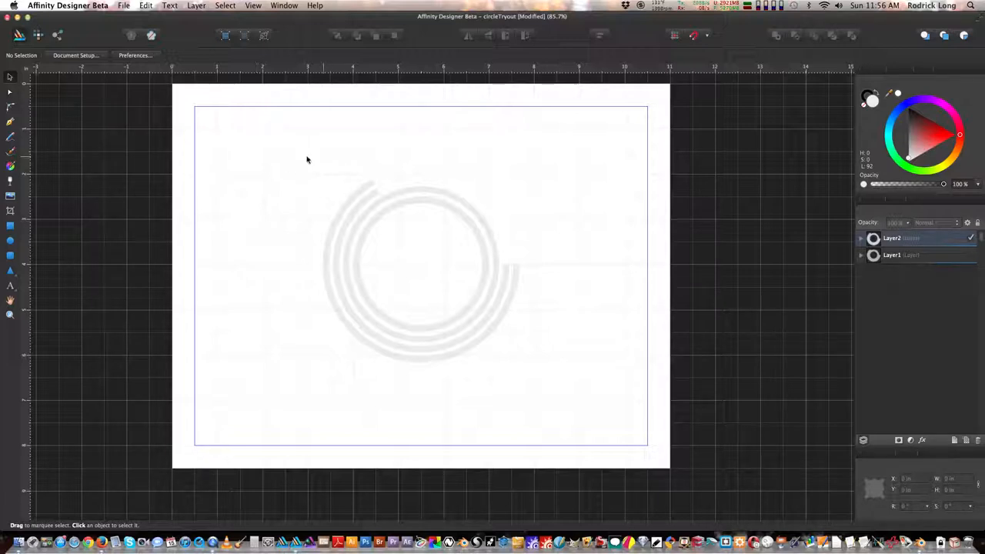
Step: Select all the rings and arcs, convert them to curves, and group them
drag(301, 162, 539, 395)
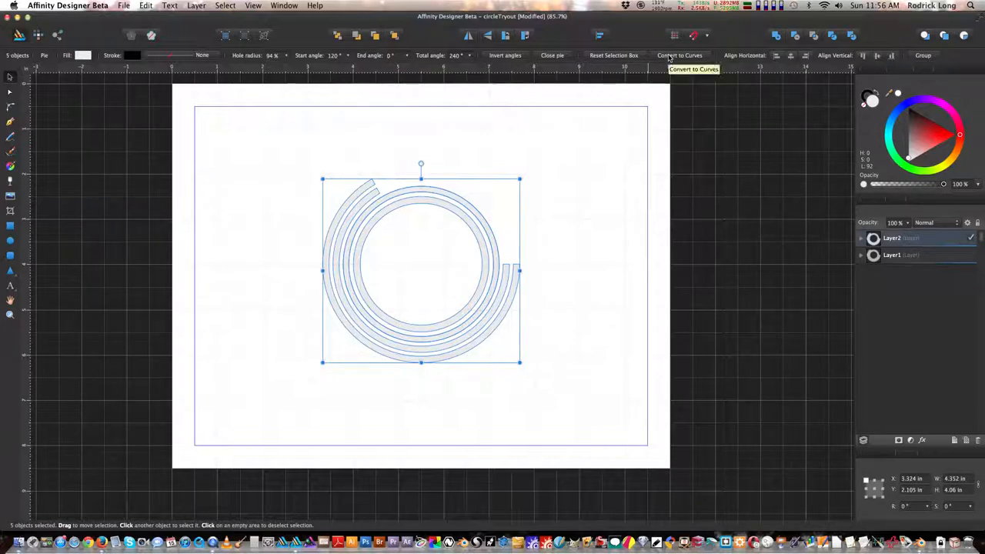
click(669, 55)
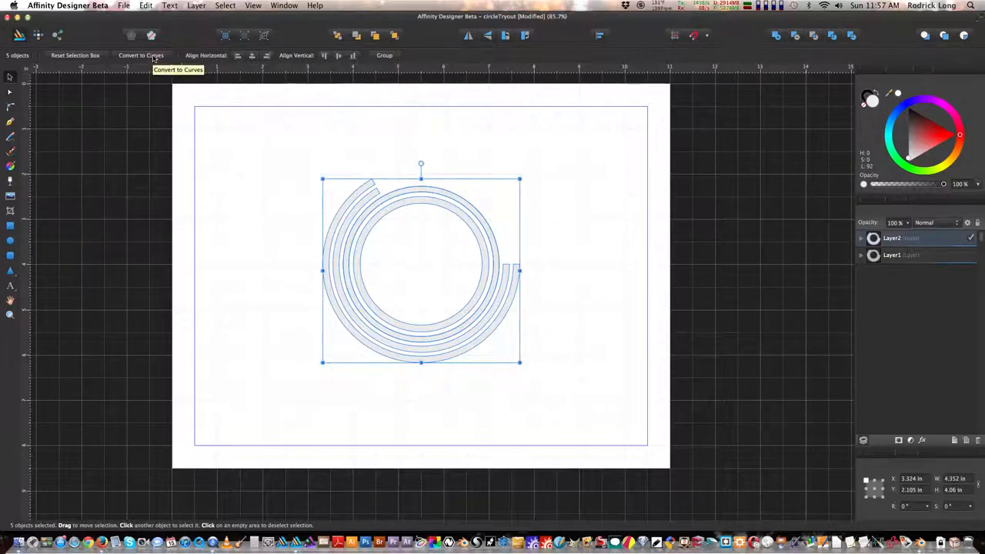
click(385, 55)
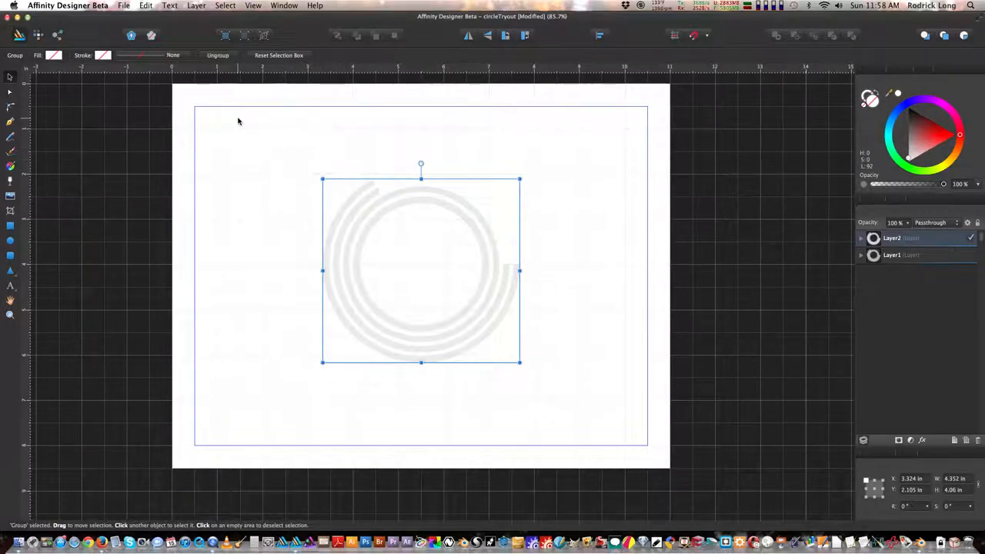
Step: Set up a PDF export of the grouped rings with the area option Selection without background
click(125, 6)
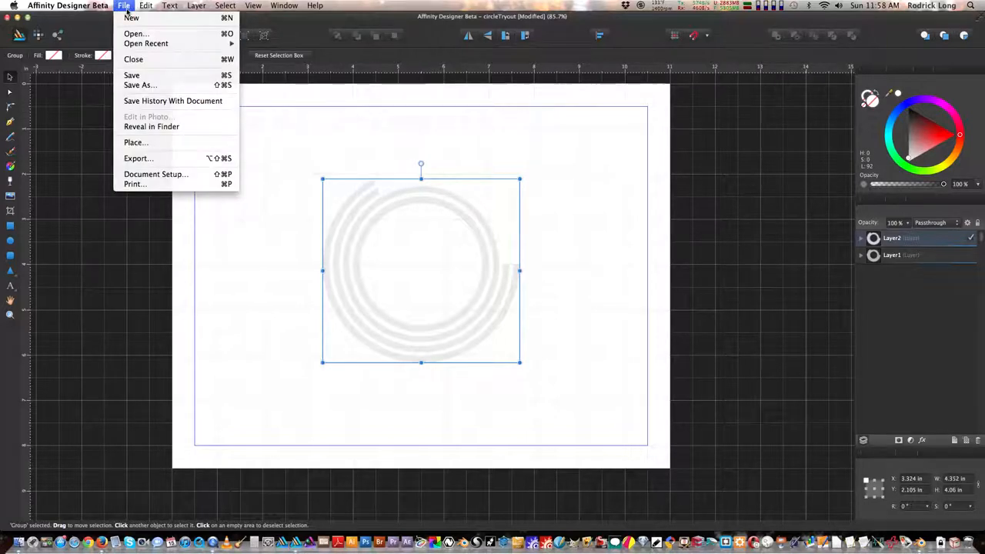
click(185, 159)
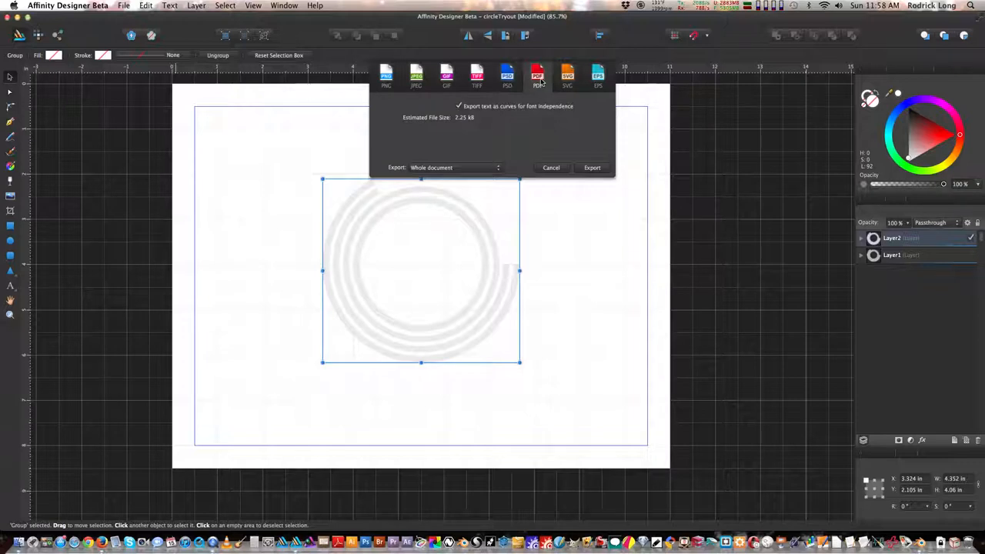
click(500, 167)
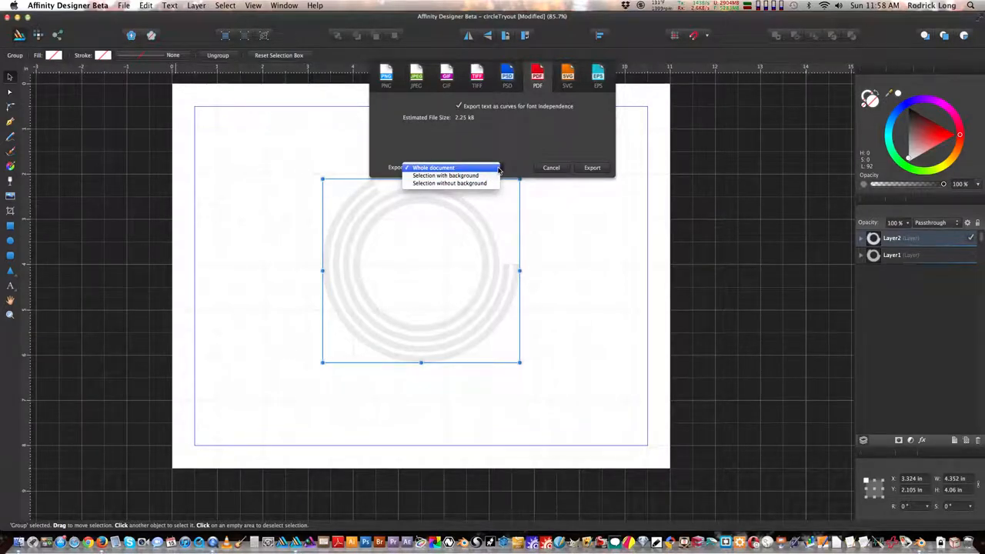
click(481, 184)
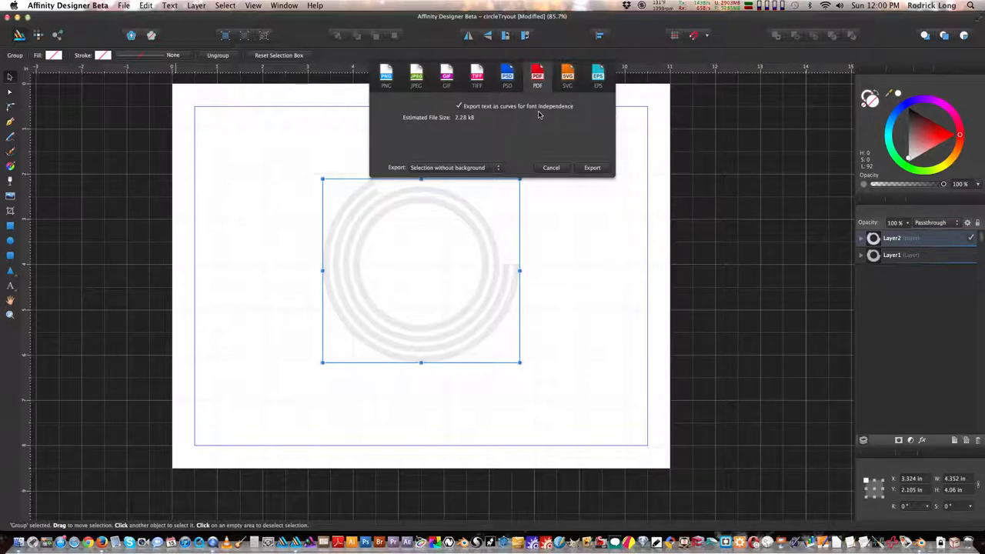
click(592, 168)
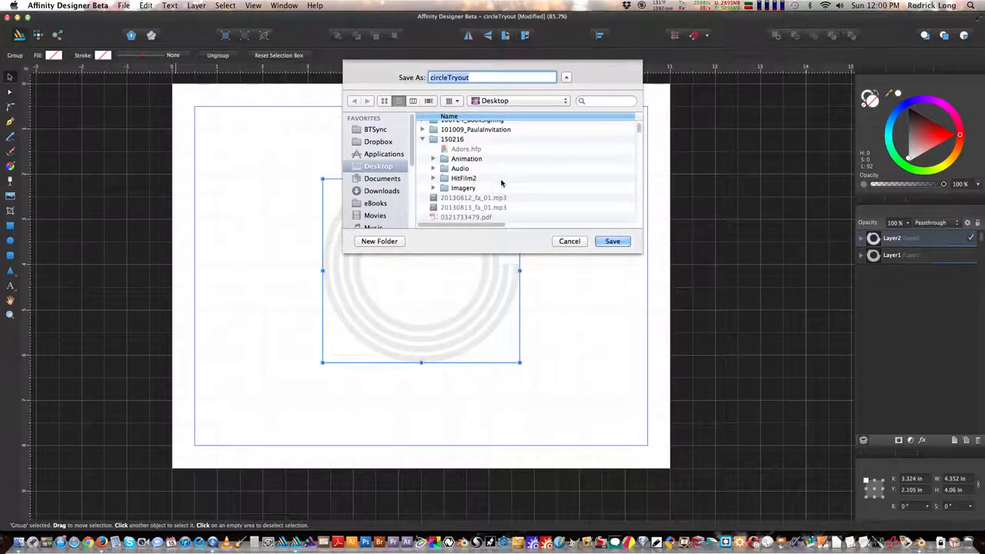
Step: Save the export to the Desktop as circleTryout004.pdf, following the numbering of the existing circleTryout files
scroll(501, 183, down, 10)
scroll(501, 183, down, 3)
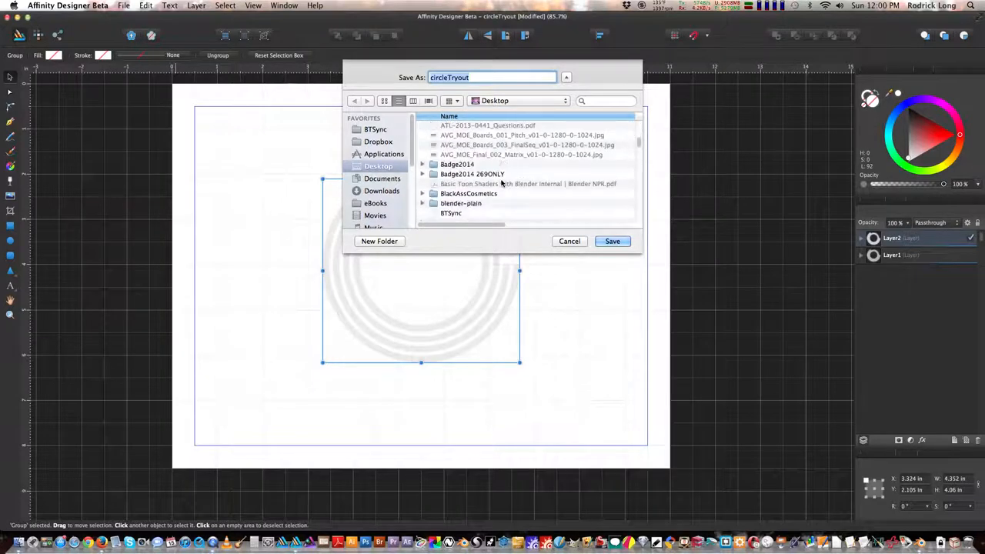
scroll(501, 183, down, 8)
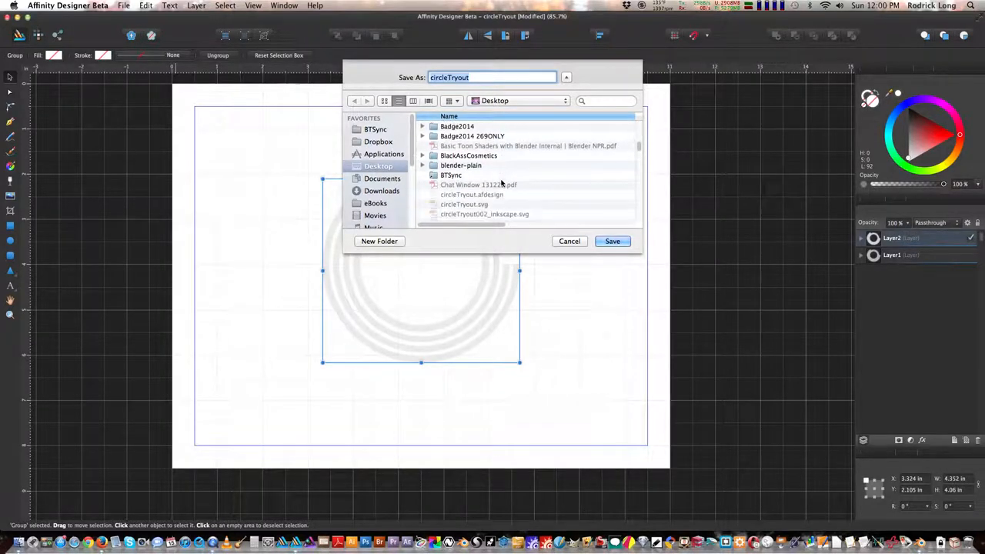
scroll(501, 184, down, 2)
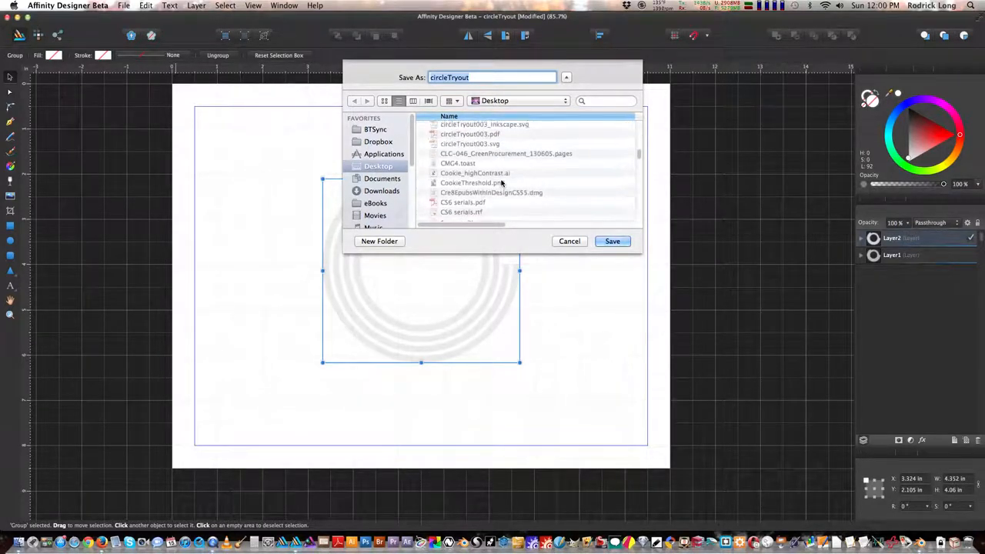
scroll(501, 183, up, 3)
scroll(501, 183, up, 1)
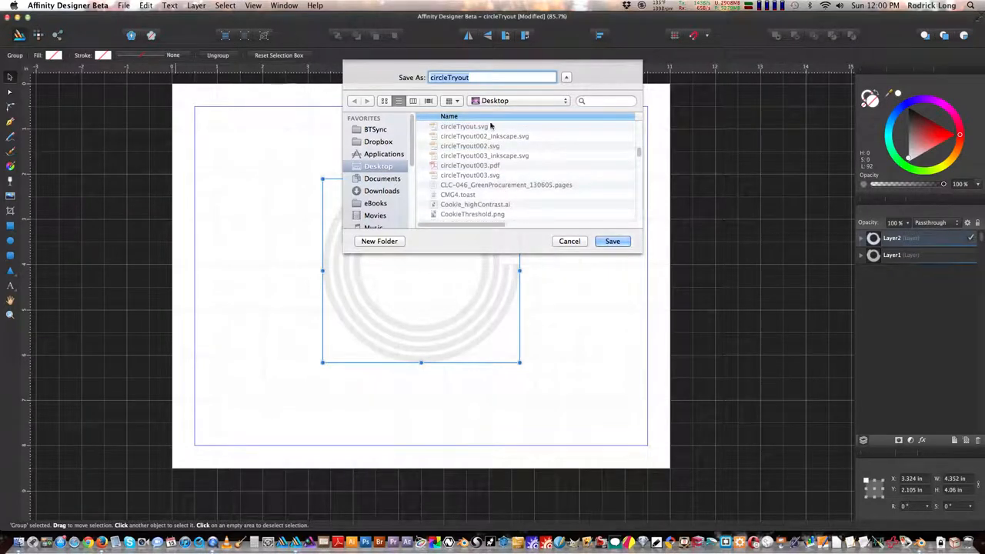
click(474, 77)
text(00)
text(4.)
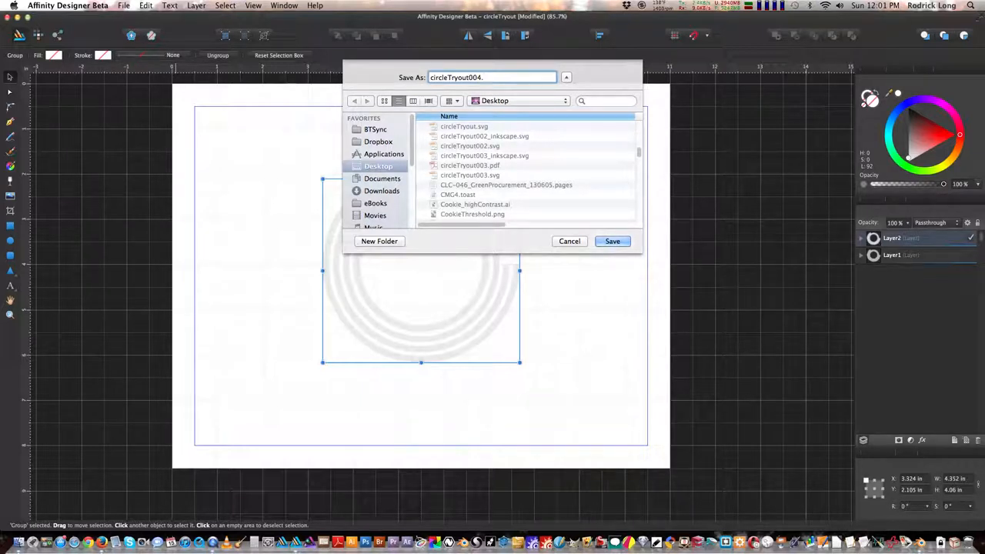
text(pdf)
click(613, 241)
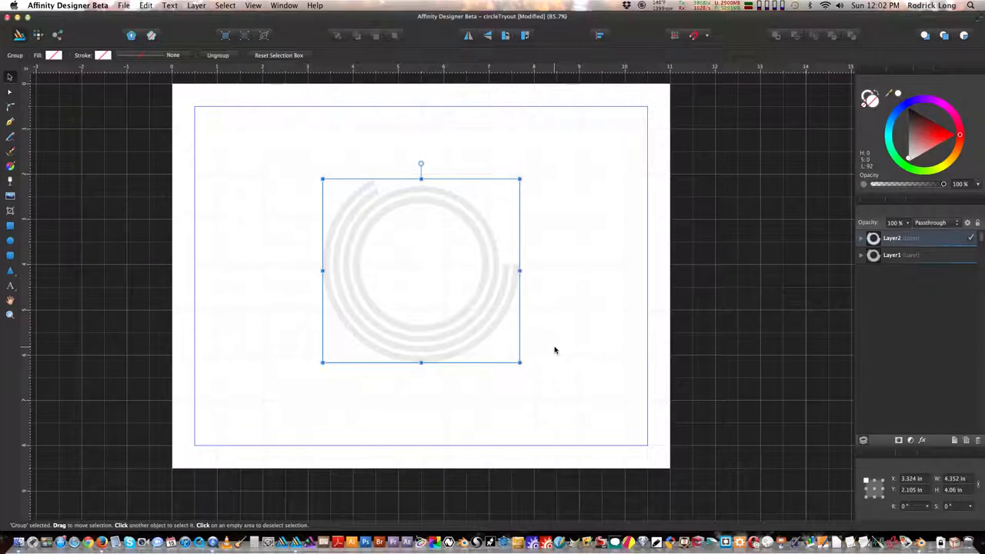
Step: Switch to Firefox and examine the Blender AI/PDF/SVG import add-on wiki page and the pythonvector download page
key(super+Tab)
key(super+Tab)
key(super+Tab)
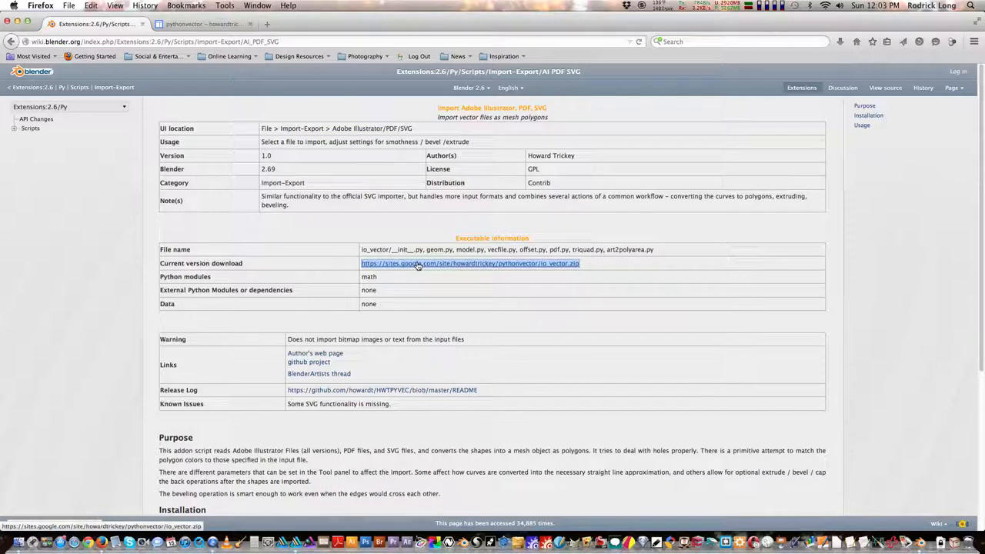
click(235, 26)
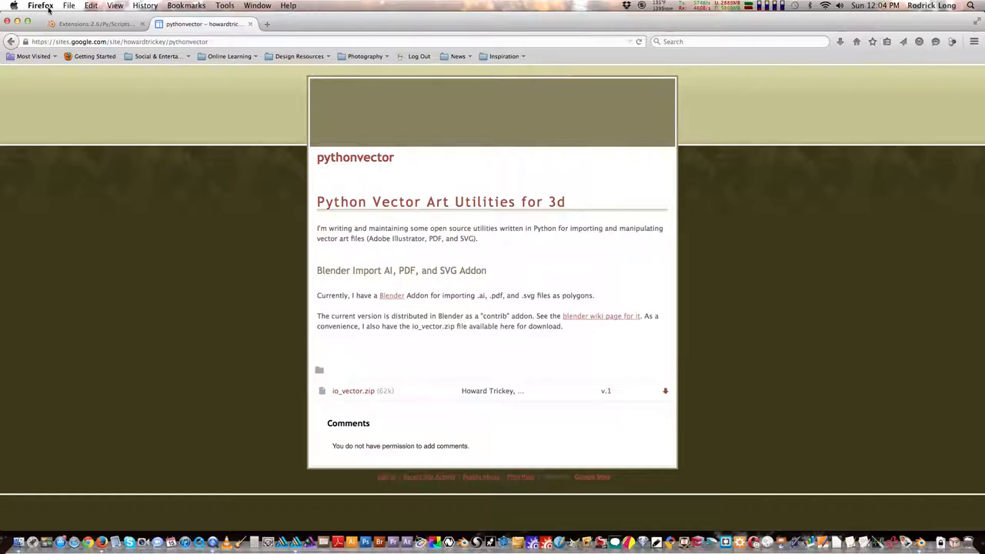
Step: Switch to Blender, dismiss the splash screen, and choose Cycles Render as the render engine
key(super+Tab)
key(super+Tab)
key(super+Tab)
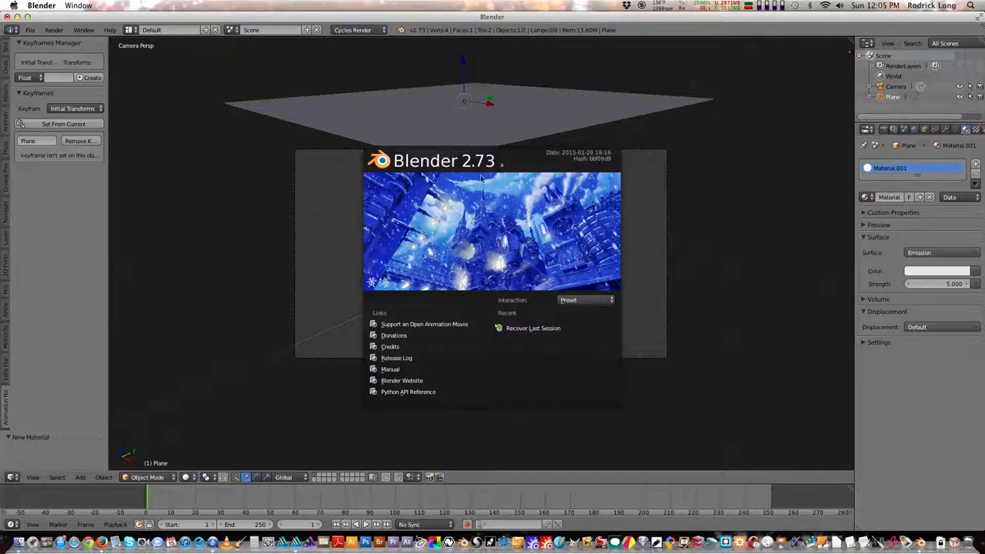
click(513, 221)
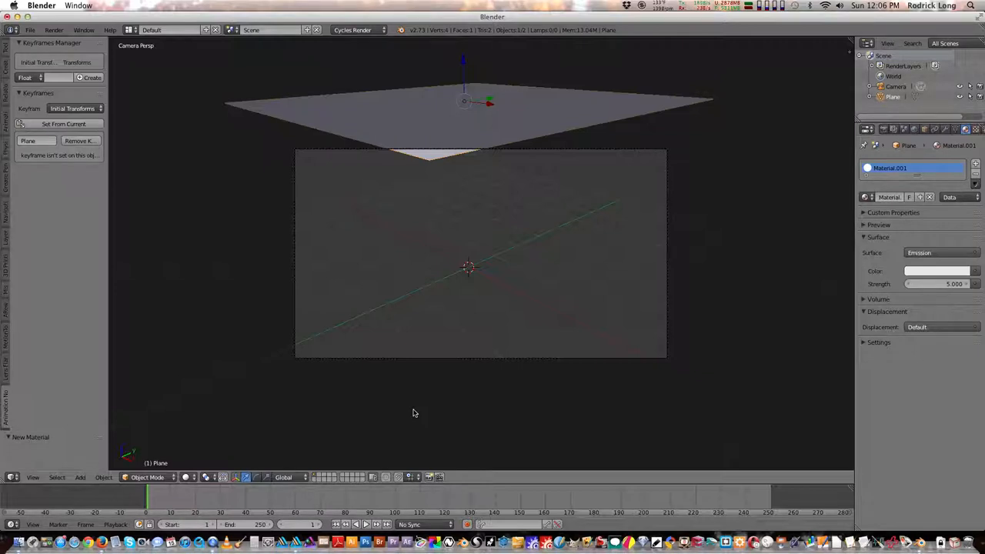
click(384, 30)
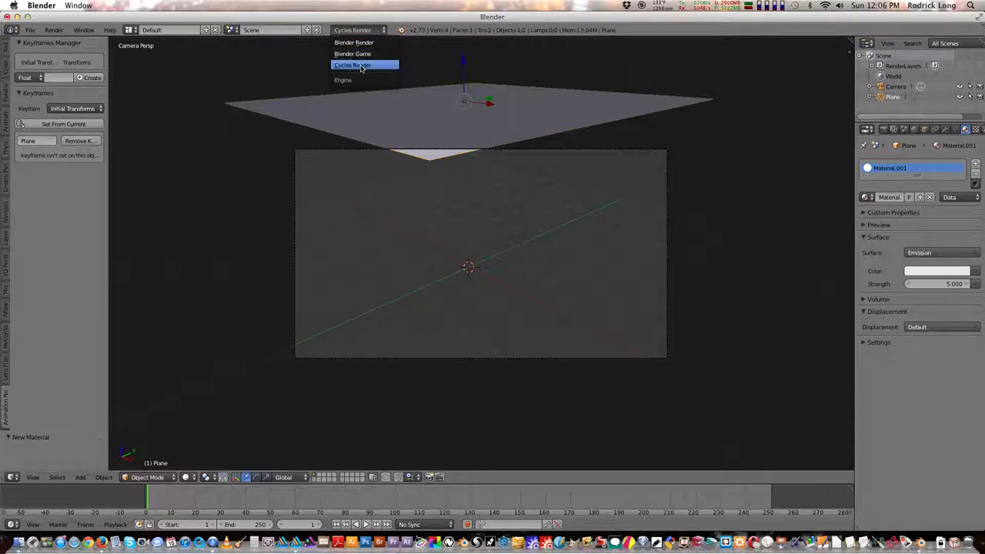
click(361, 66)
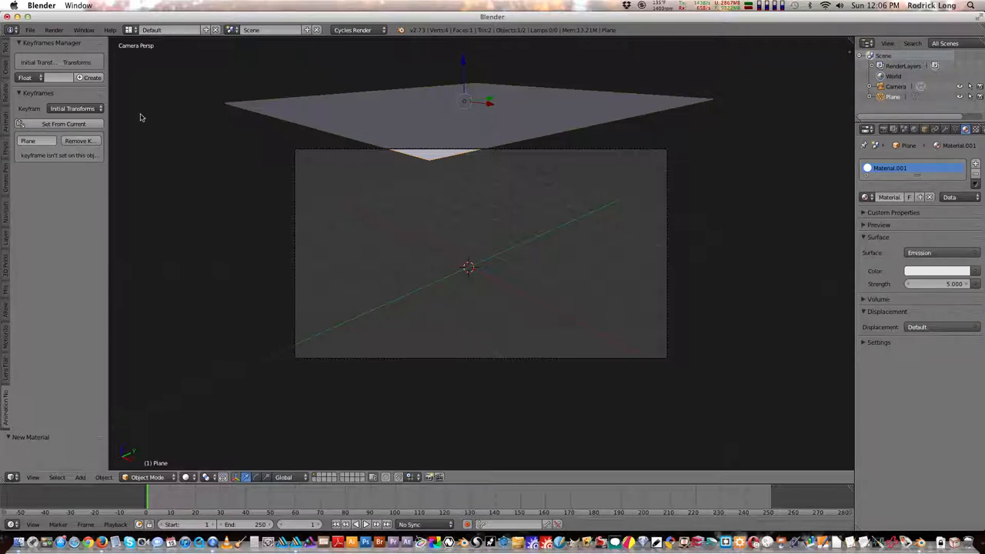
Step: Open the add-on preferences and search the add-ons for "io"
click(31, 32)
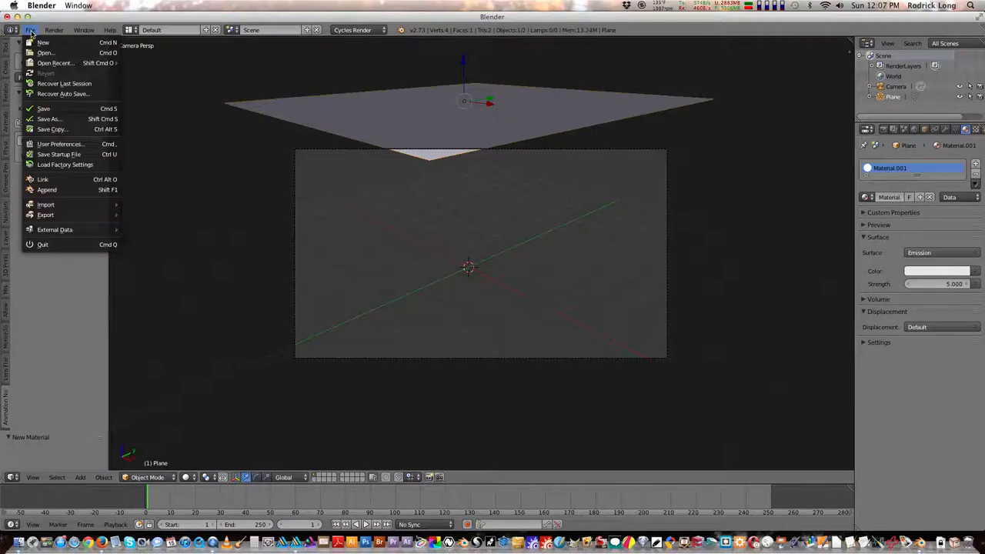
click(87, 146)
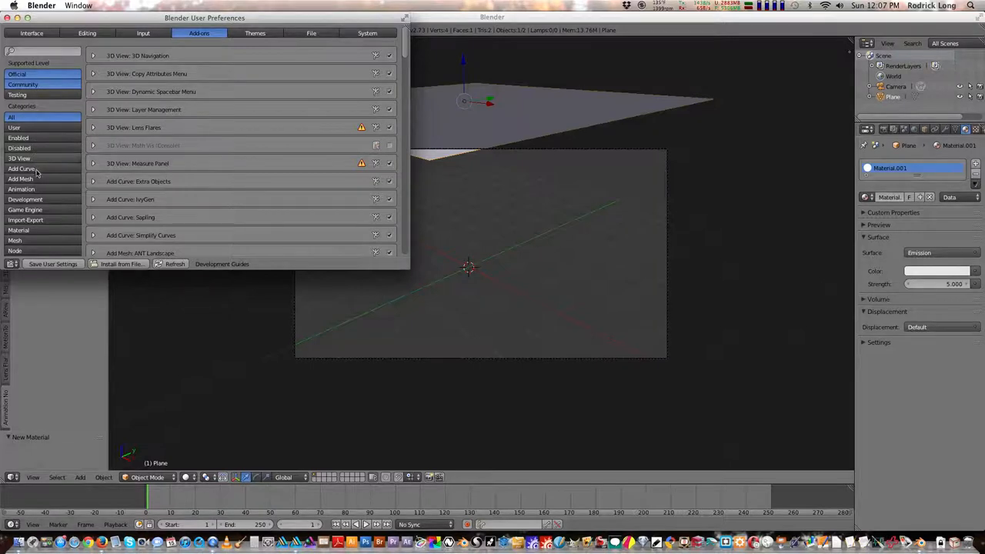
click(52, 51)
text(io)
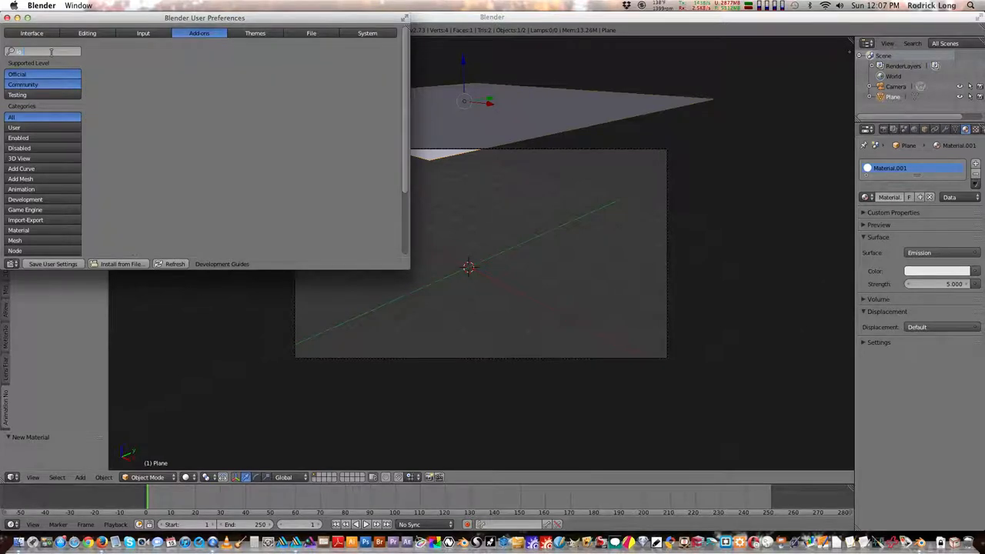
key(BackSpace)
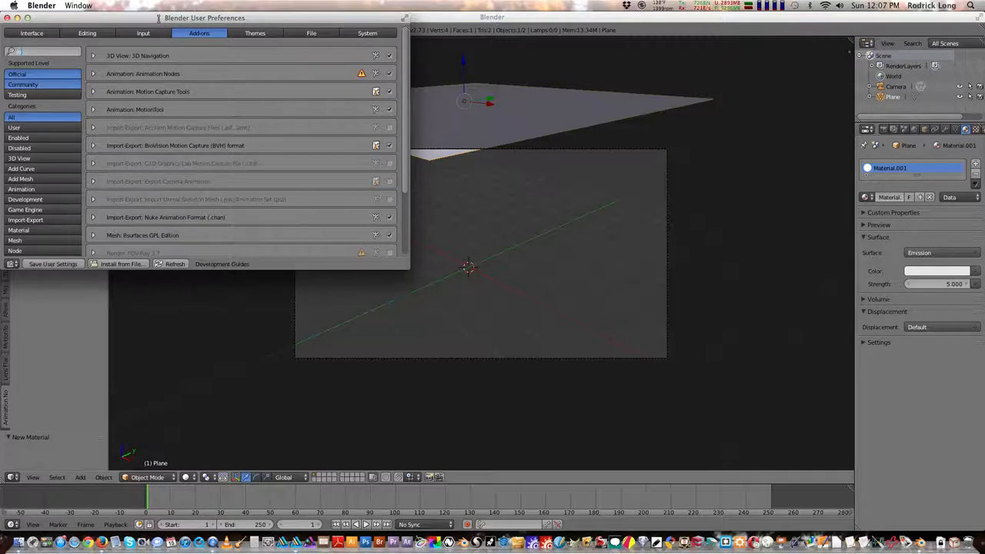
drag(159, 18, 238, 150)
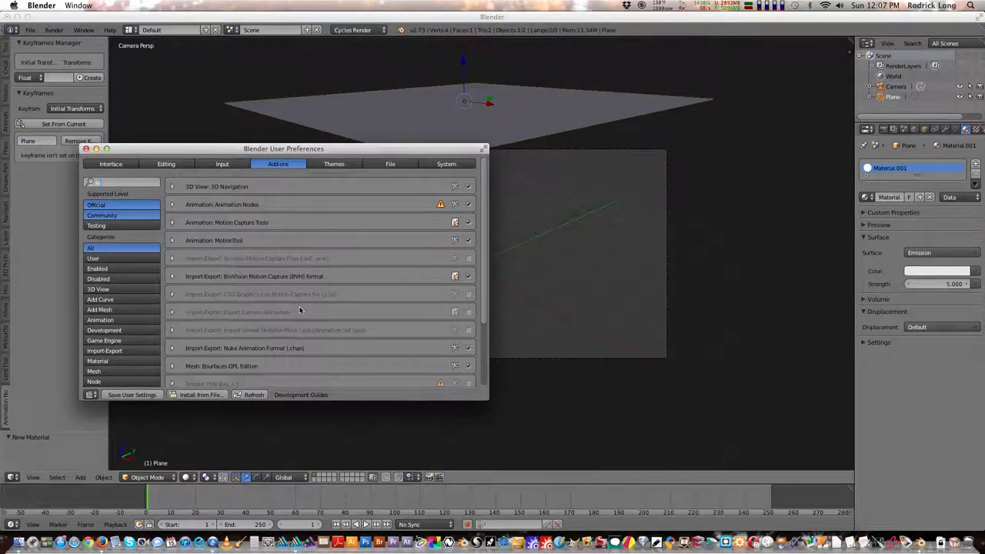
Step: List all Import-Export add-ons without a search term and remove the Adobe Illustrator / PDF / SVG add-on
click(113, 352)
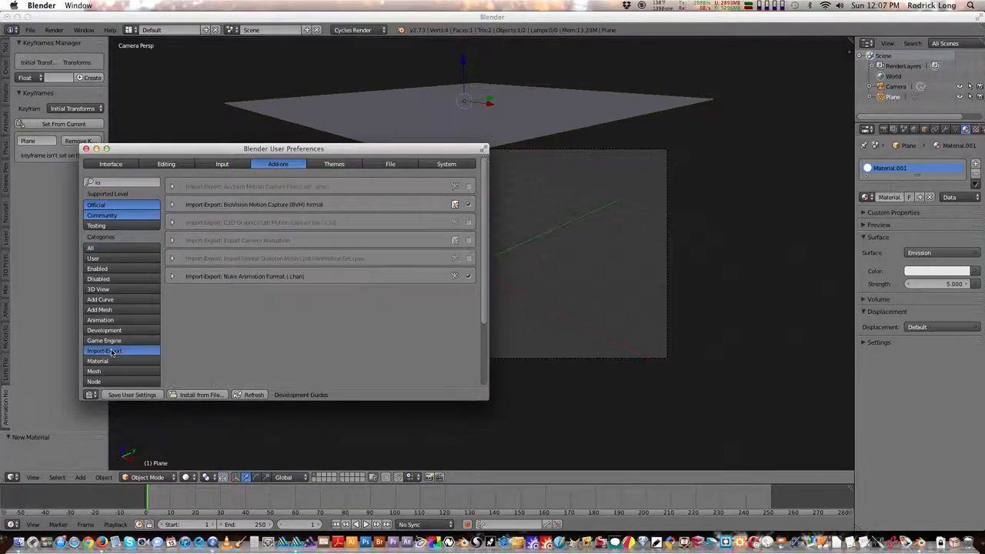
drag(110, 185, 97, 184)
key(BackSpace)
key(Return)
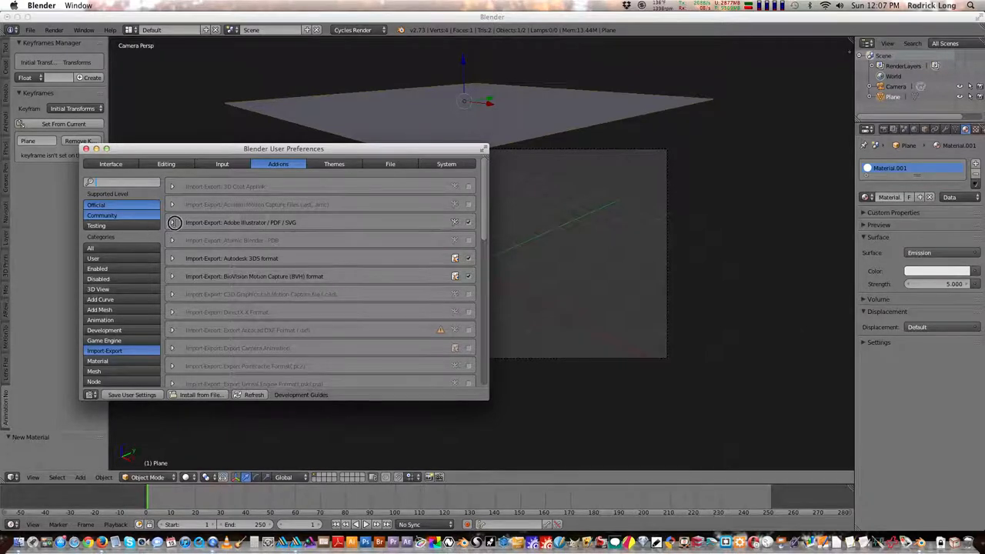
click(171, 222)
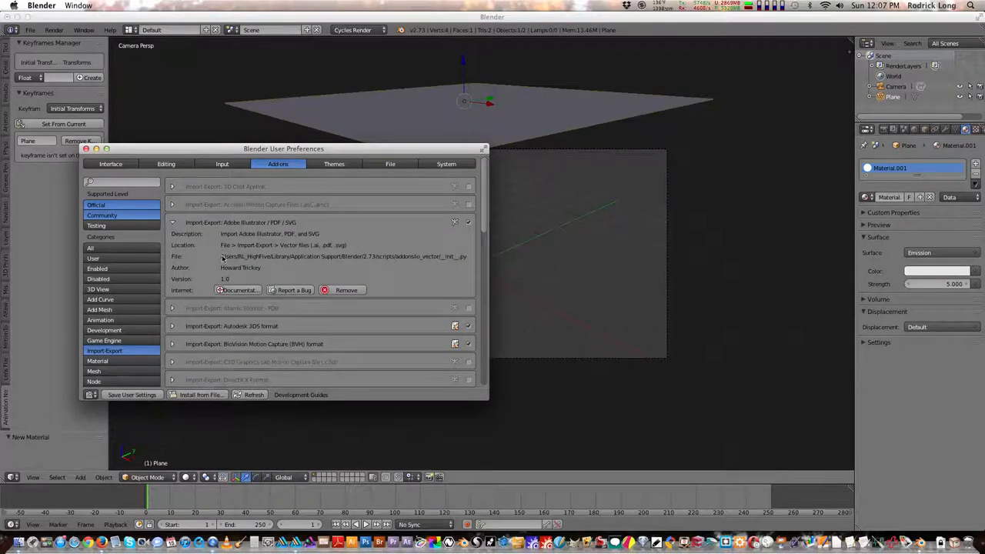
click(348, 290)
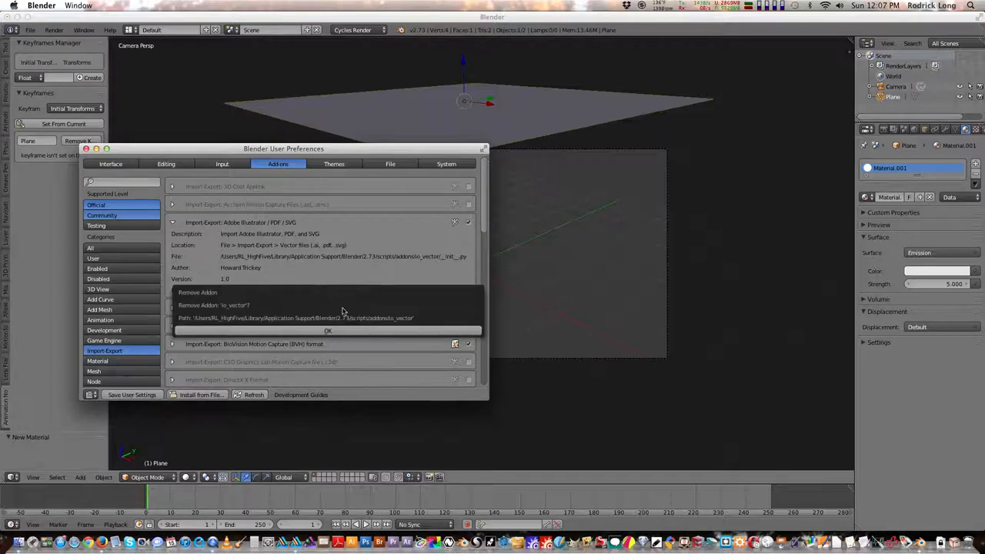
click(331, 332)
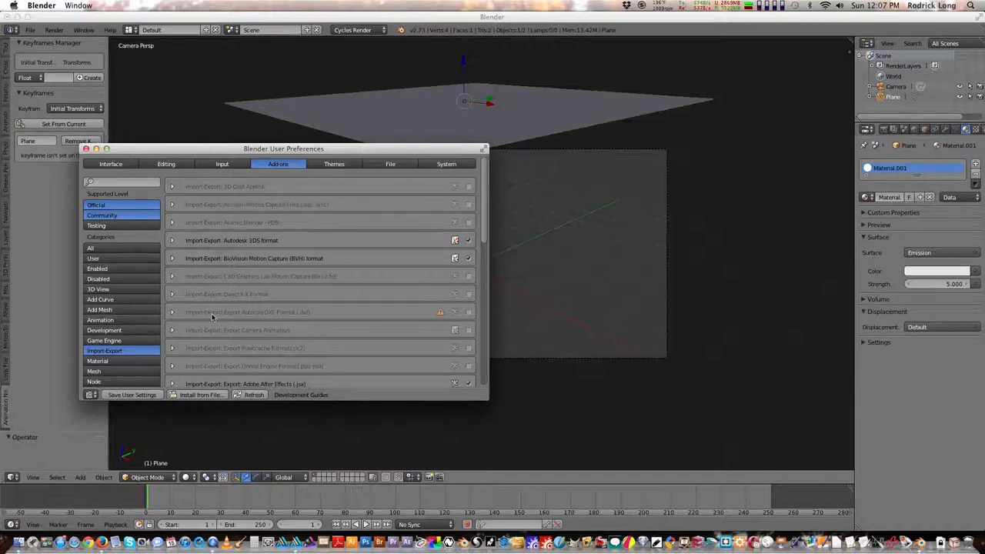
Step: Install io_vector.zip from the Blender AddOns folder and enable the Adobe Illustrator / PDF / SVG add-on
click(205, 396)
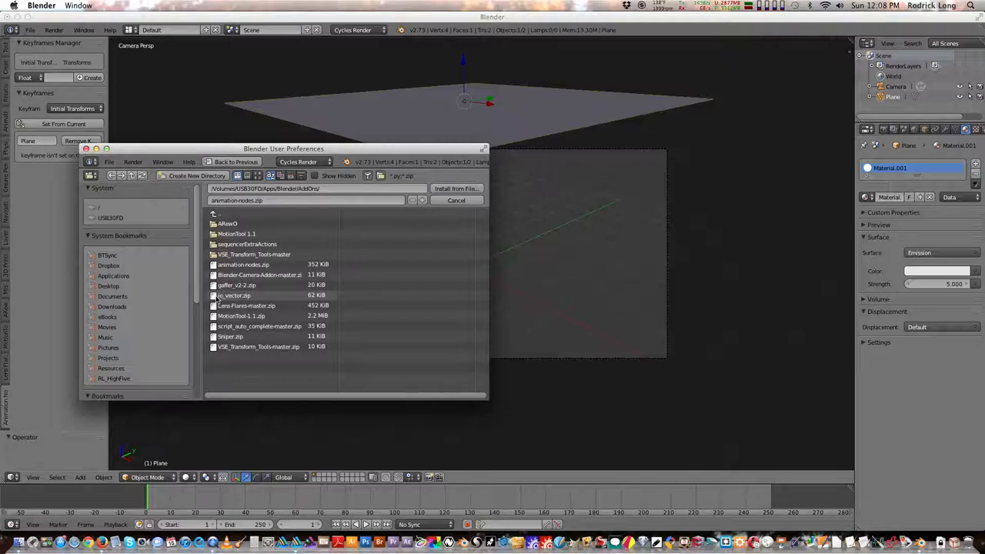
click(218, 298)
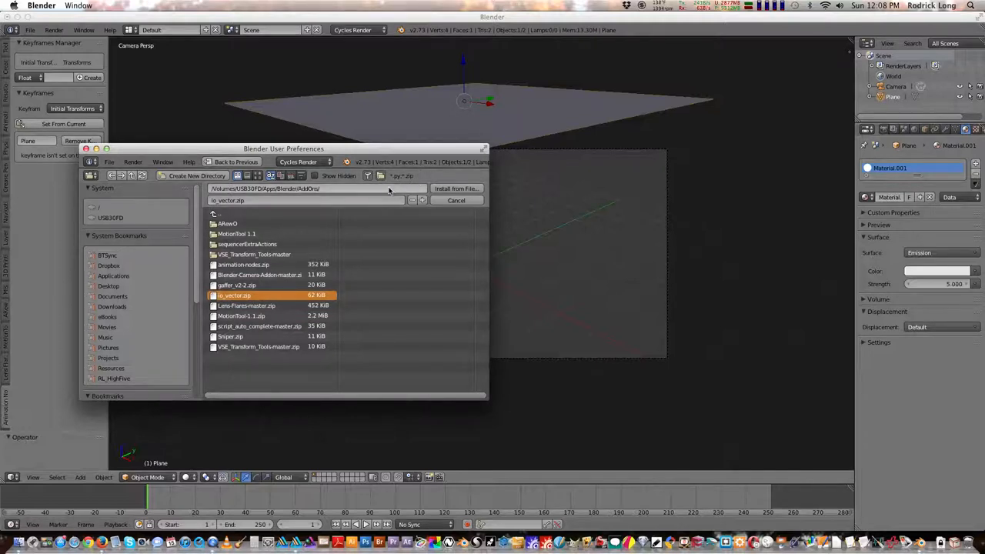
click(447, 190)
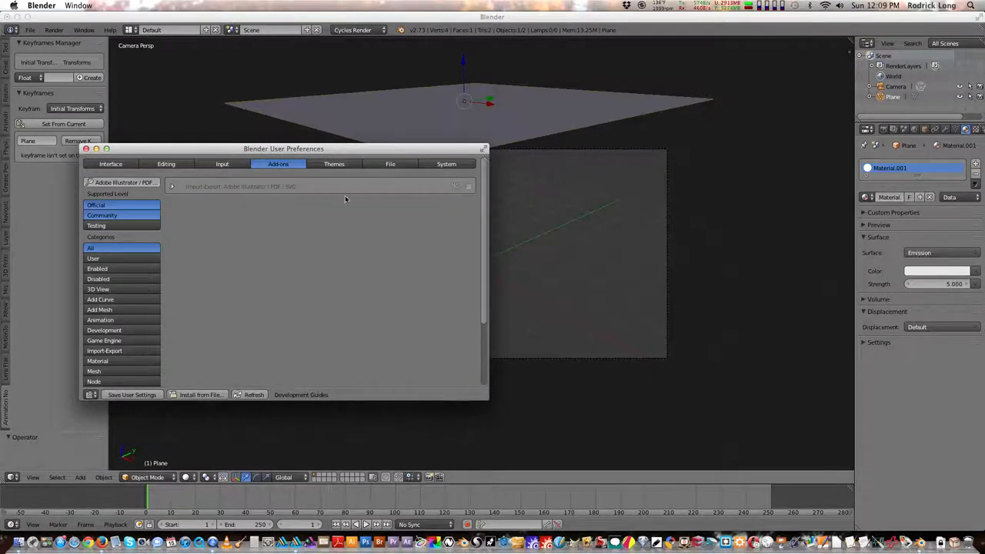
click(173, 187)
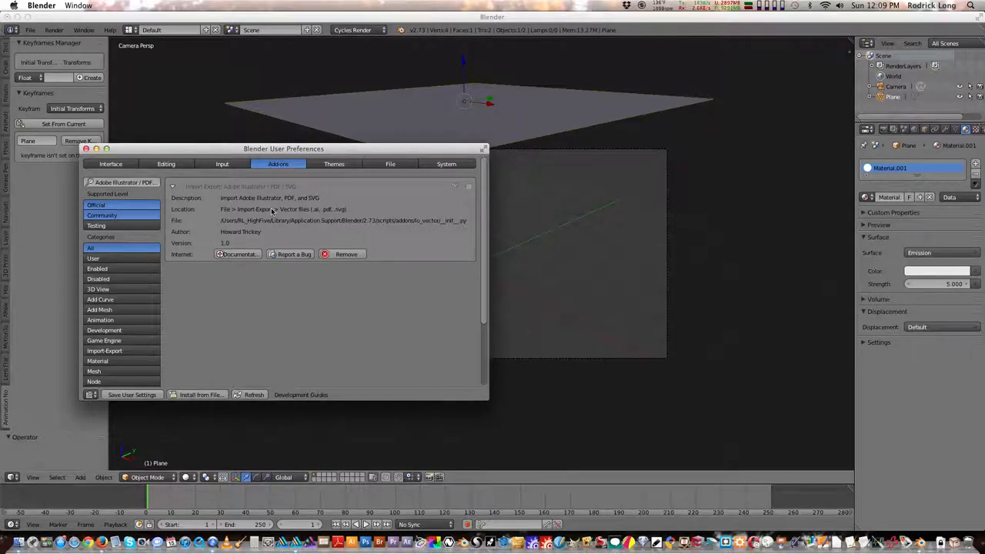
click(469, 188)
click(172, 188)
Step: Clear the add-on search term and restrict the list to the Import-Export category
click(149, 184)
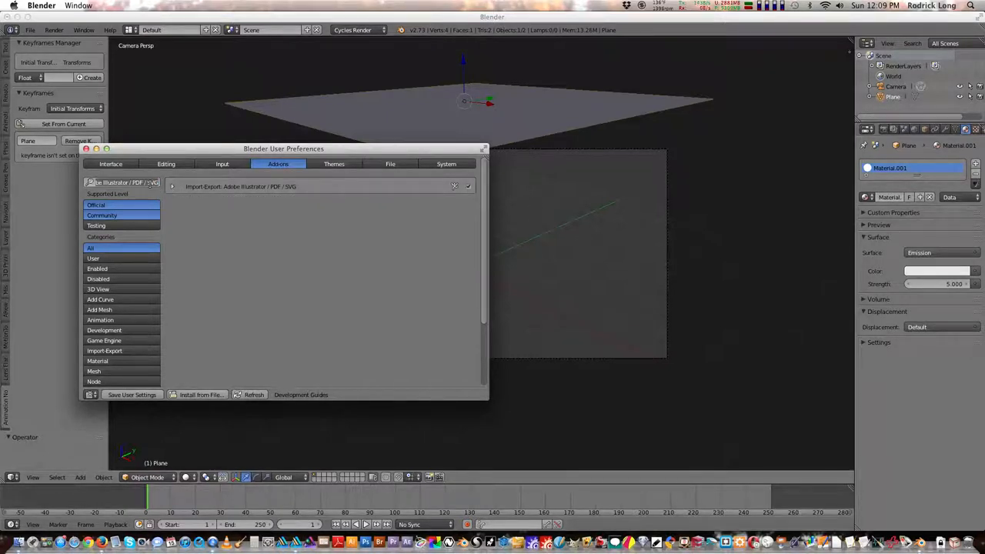
key(ctrl+a)
key(BackSpace)
key(Return)
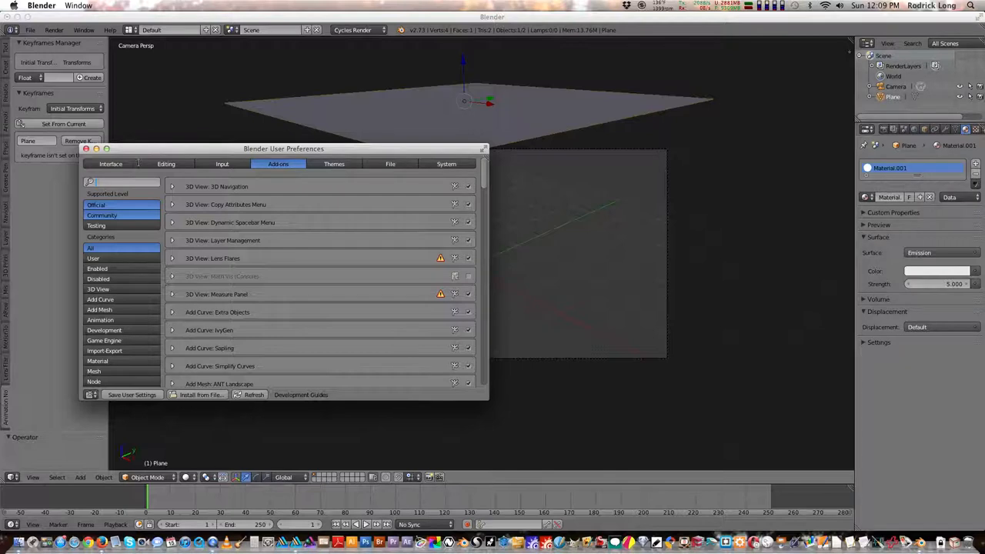
click(111, 352)
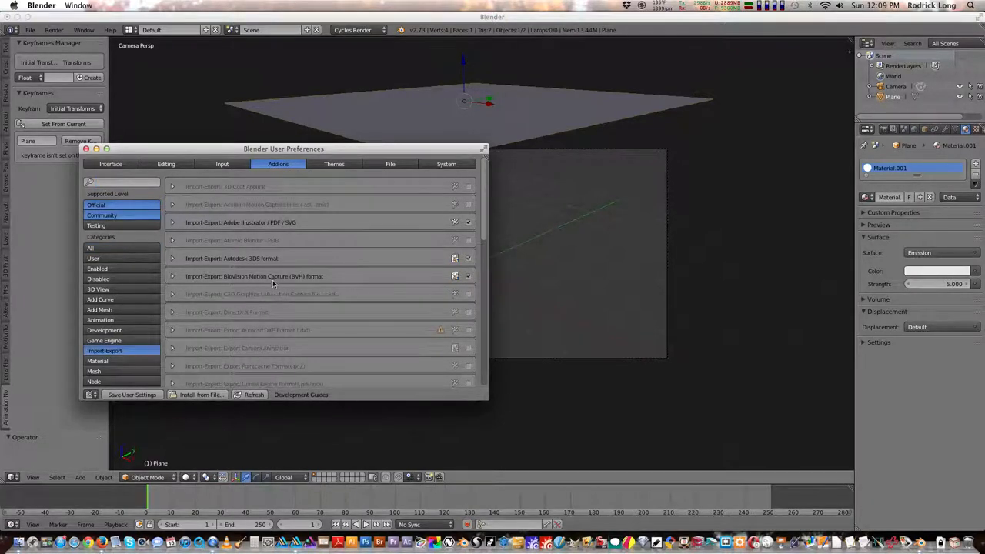
Step: Examine the list of Import-Export add-ons and the details of the Adobe Illustrator / PDF / SVG add-on
scroll(273, 282, down, 2)
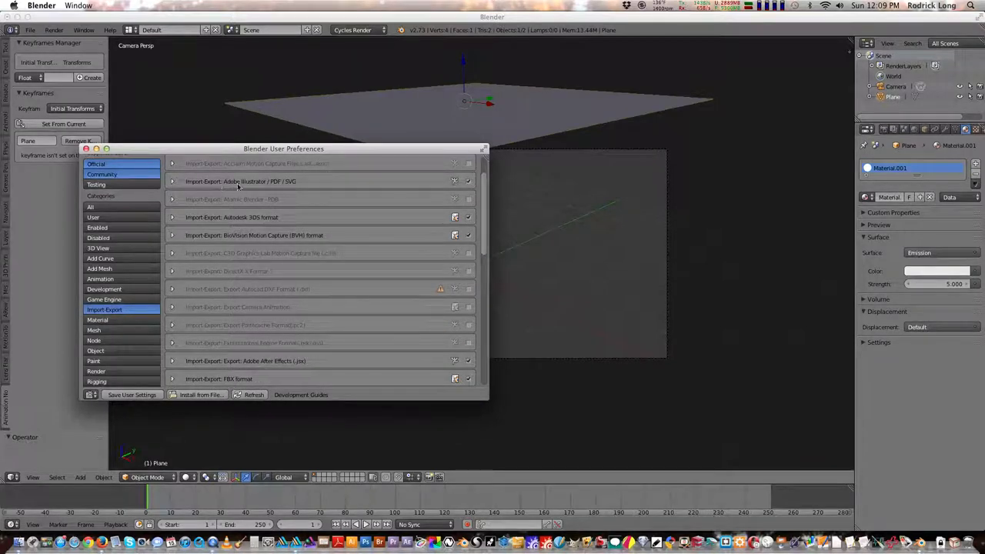
scroll(285, 238, down, 6)
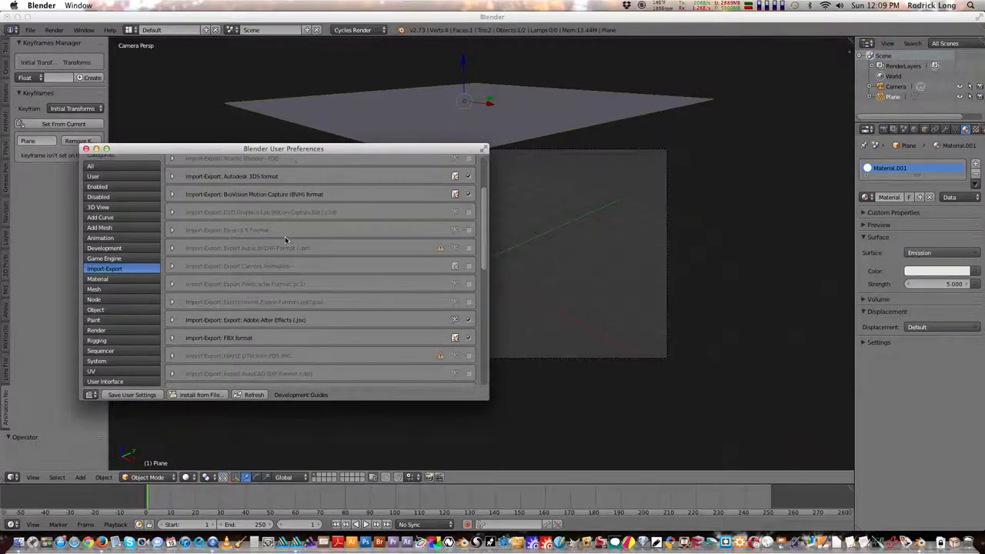
scroll(284, 239, down, 6)
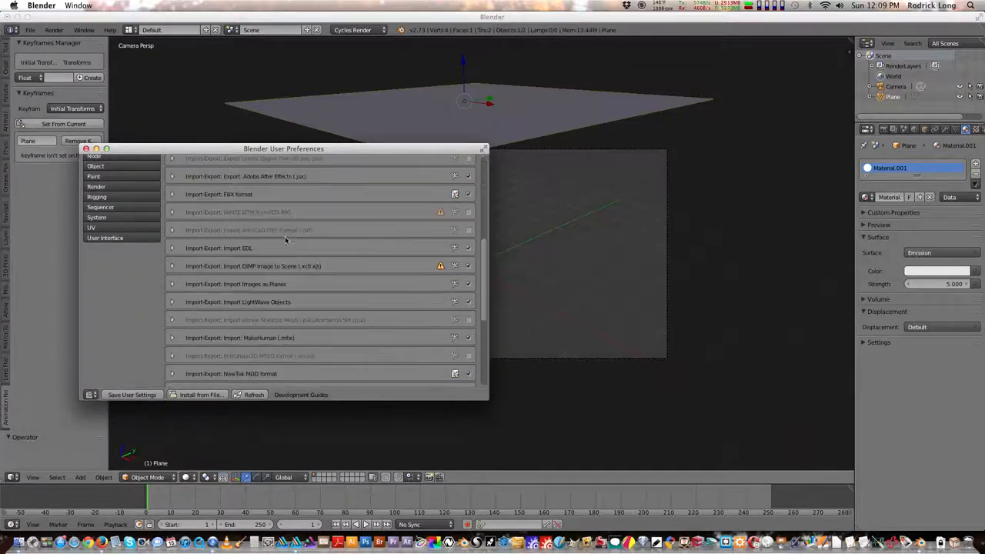
scroll(285, 239, down, 6)
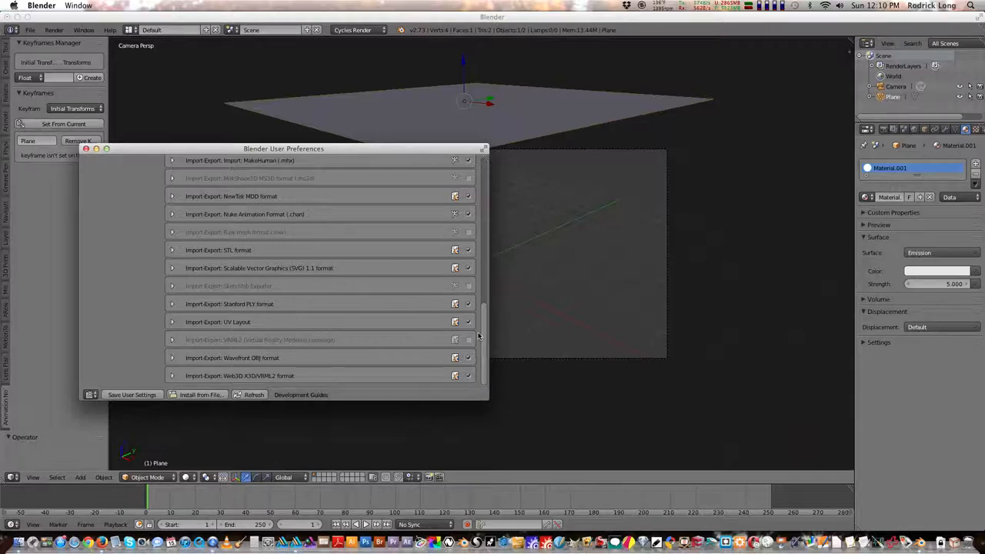
drag(482, 336, 478, 195)
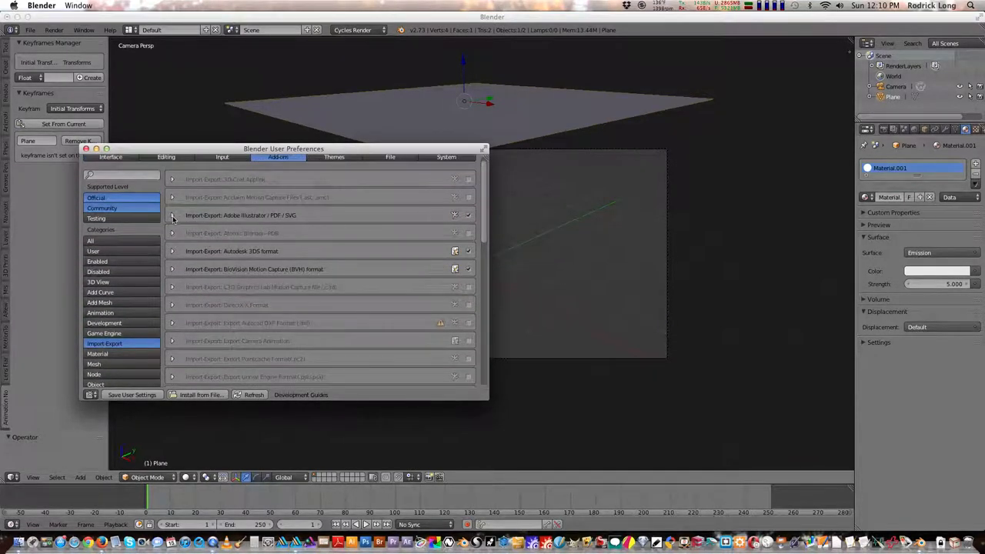
click(172, 217)
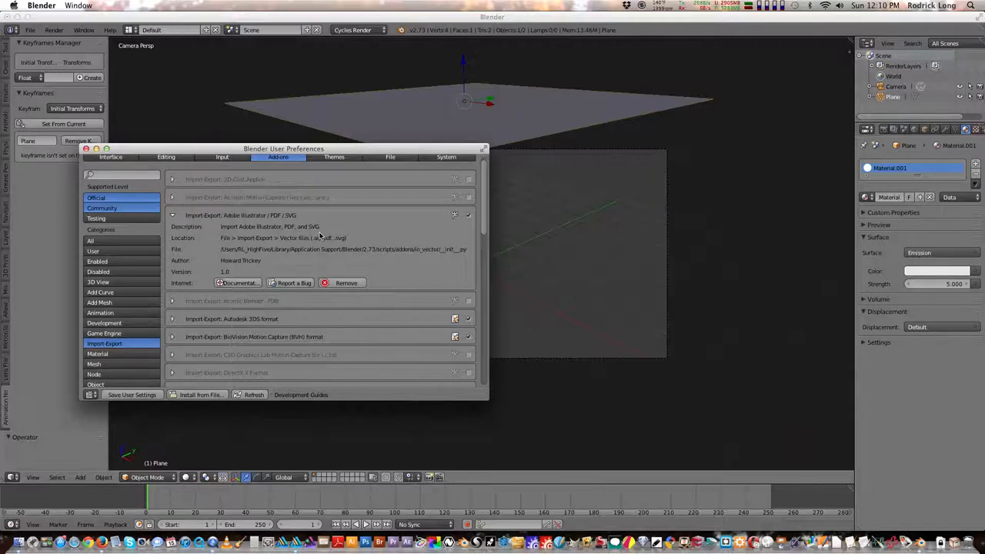
click(173, 216)
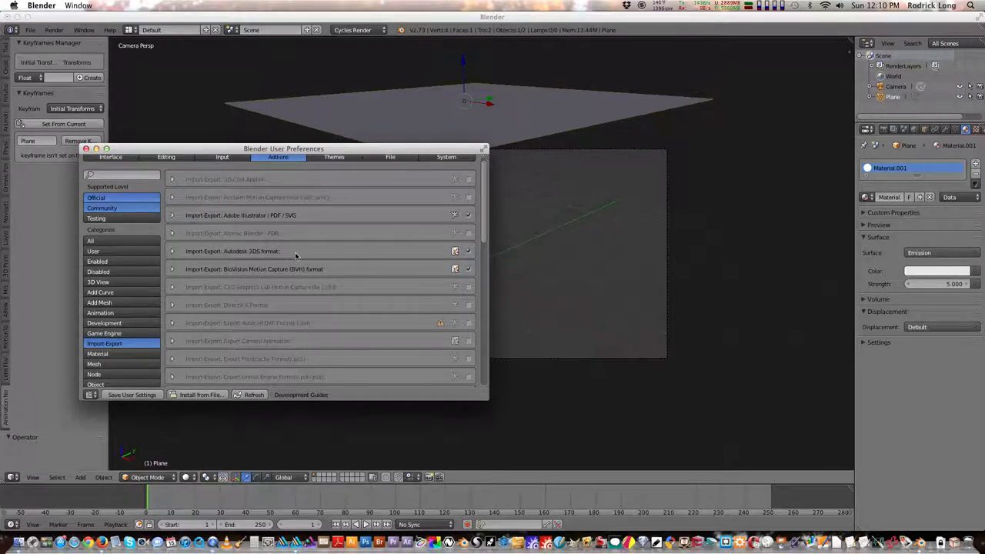
scroll(294, 251, down, 2)
scroll(295, 252, up, 3)
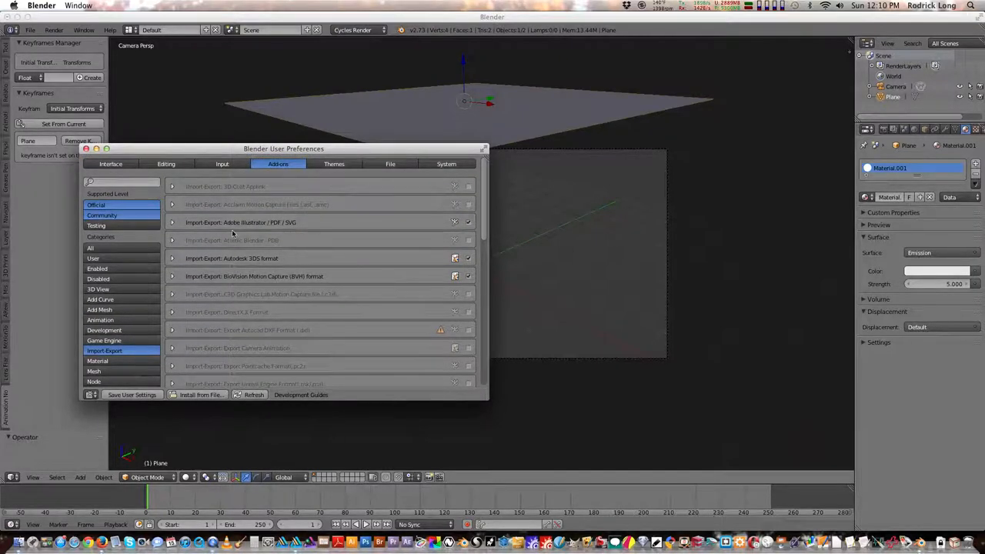
Step: Save the user settings and close the preferences window
click(139, 396)
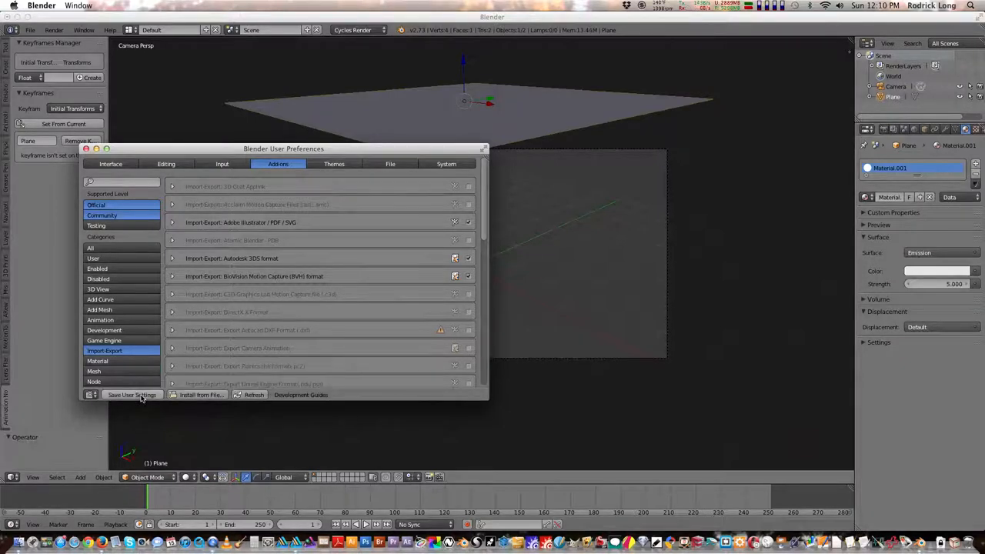
click(86, 149)
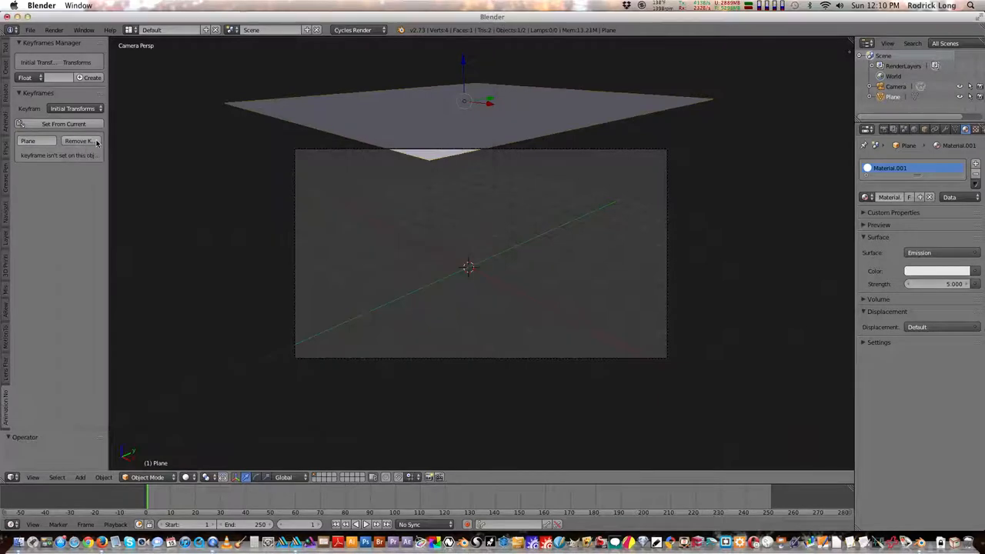
click(30, 30)
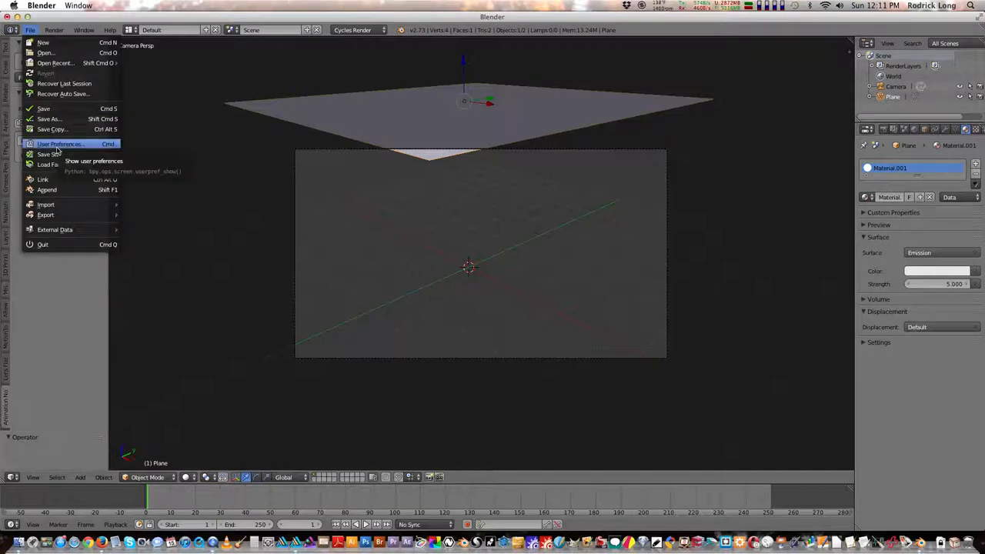
click(57, 146)
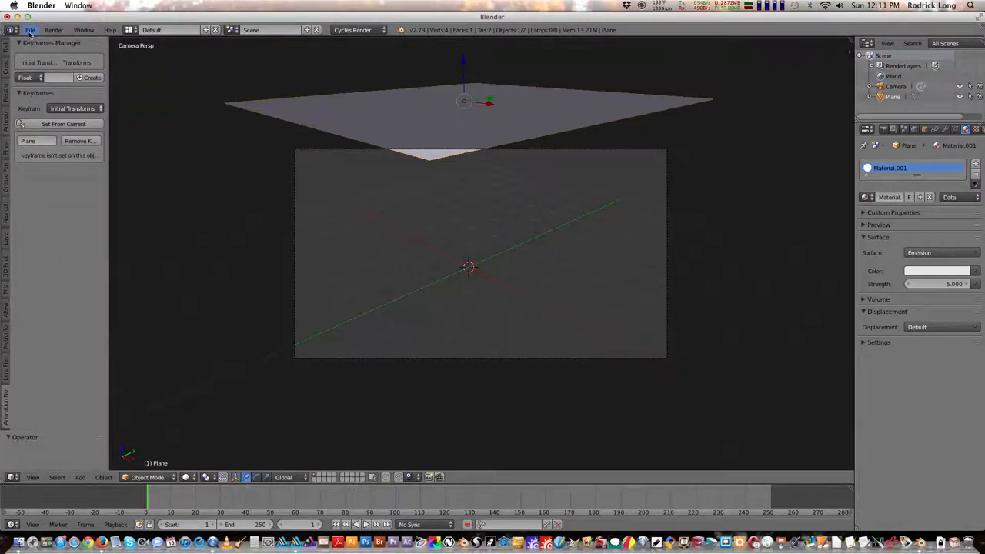
Step: Start a vector file import and select circleTryout004.pdf in the Desktop folder
click(30, 31)
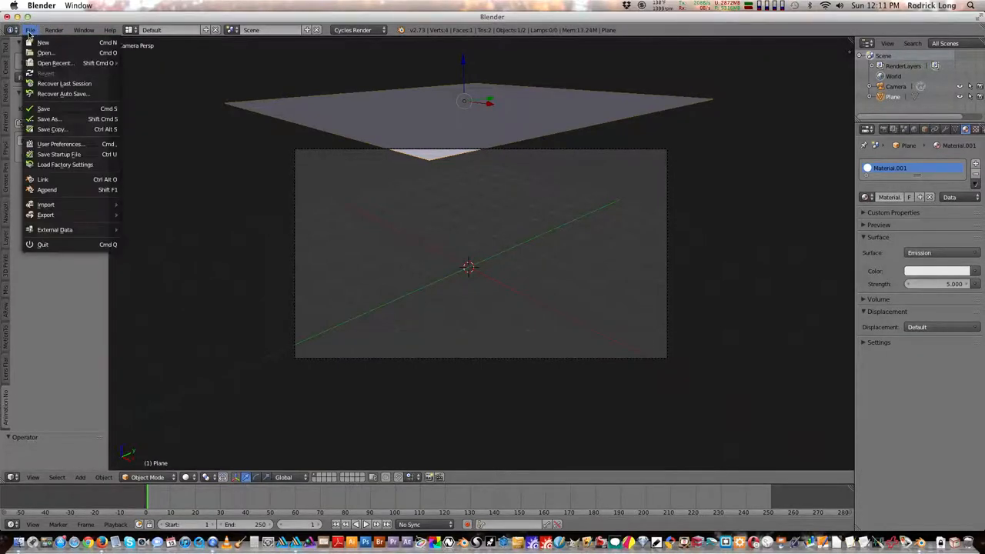
mouse_move(64, 205)
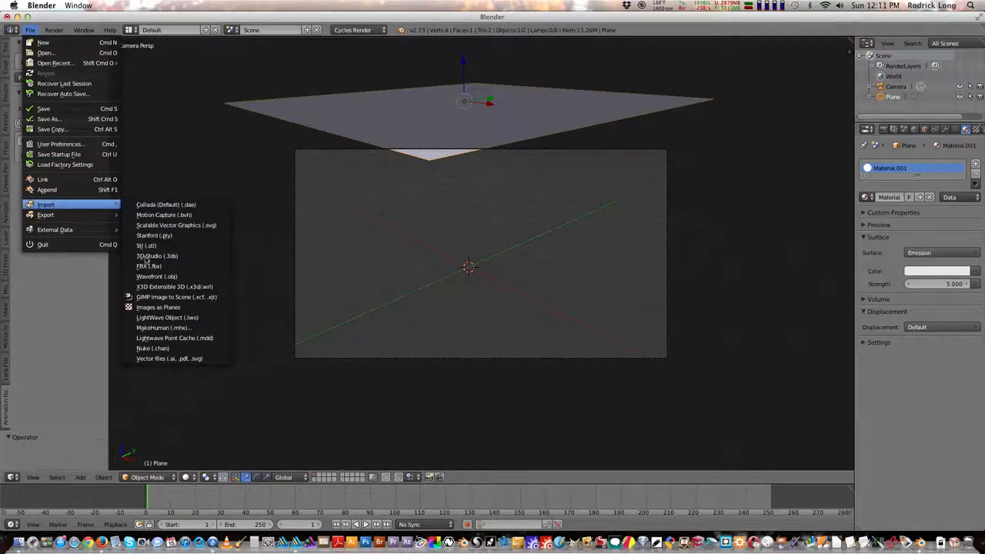
click(180, 360)
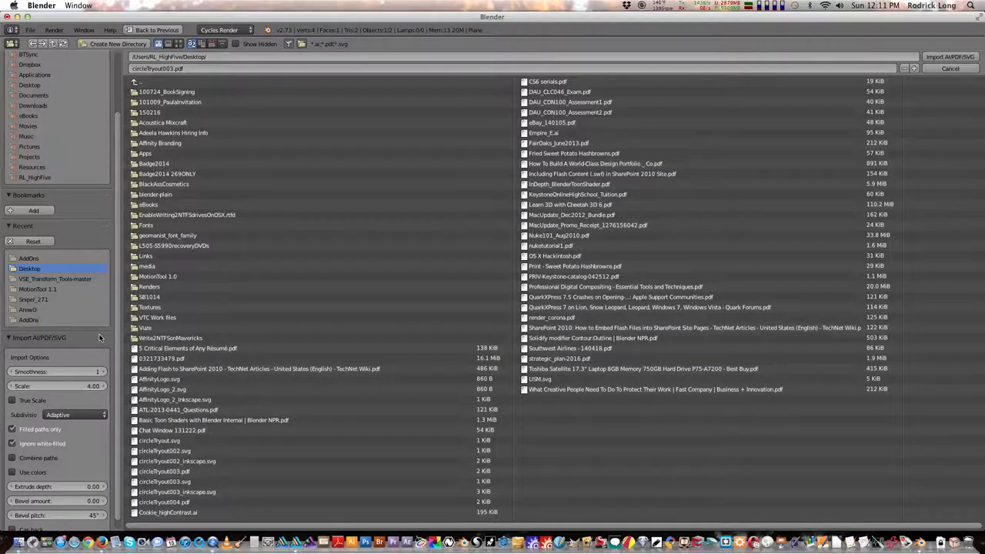
drag(100, 334, 118, 396)
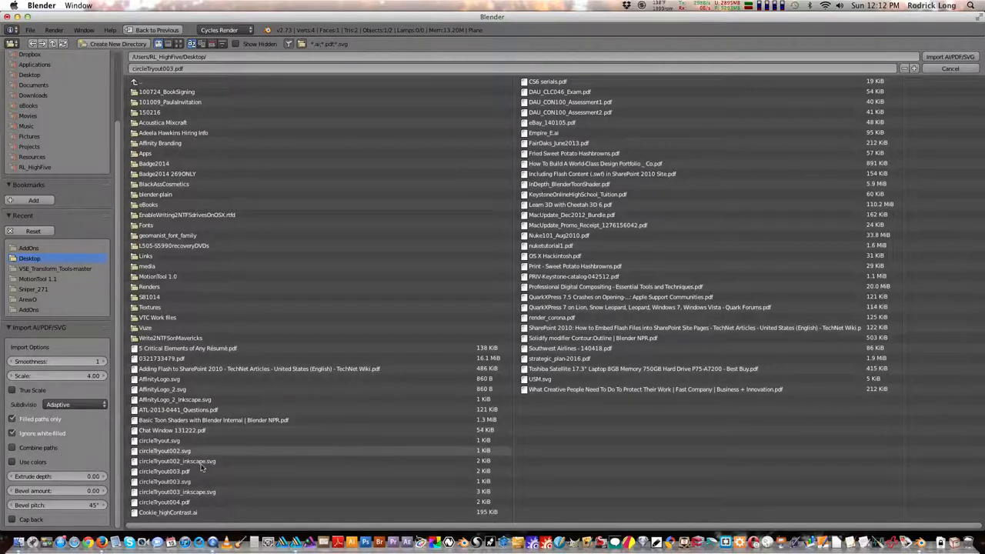
click(155, 503)
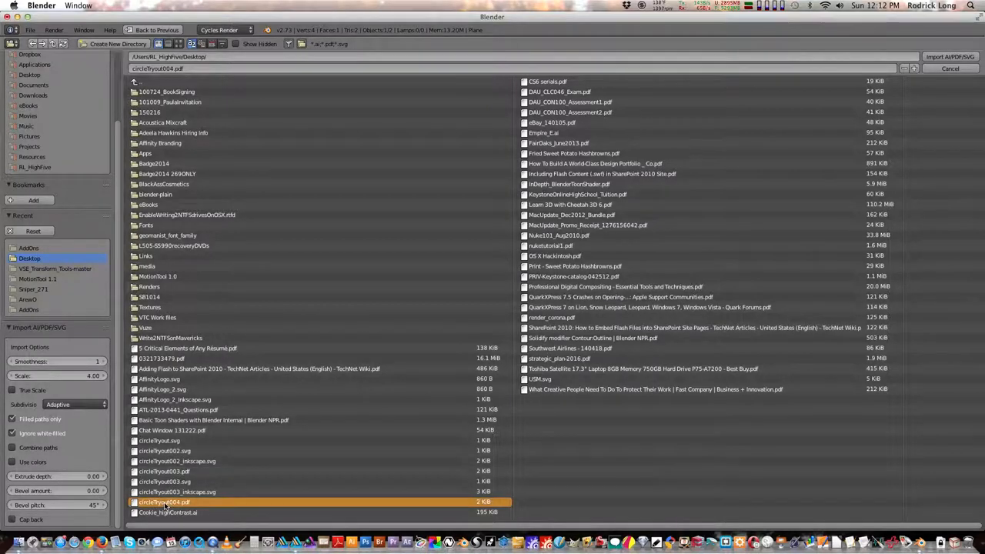
Step: Set the import smoothness to 1 and enable the Cap back option
click(10, 361)
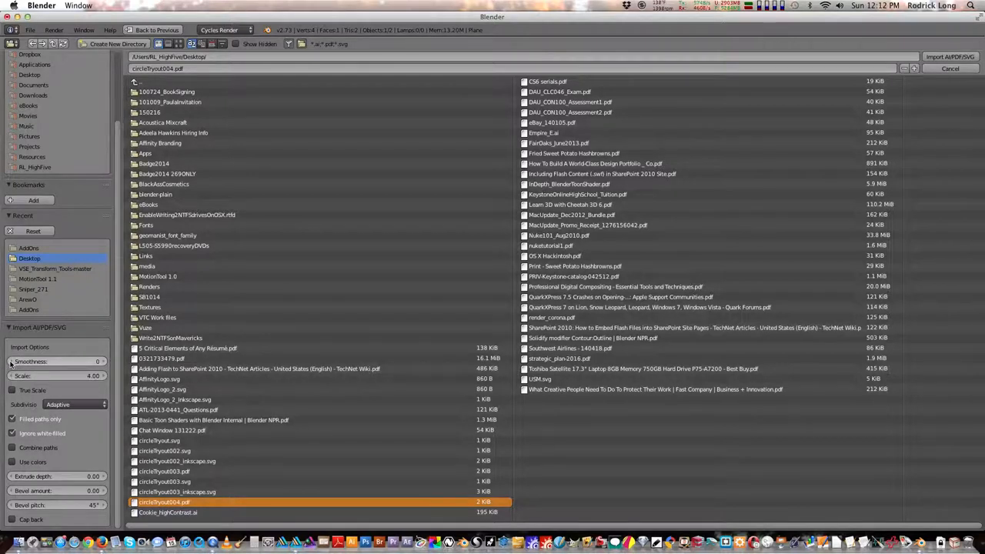
click(104, 364)
click(14, 420)
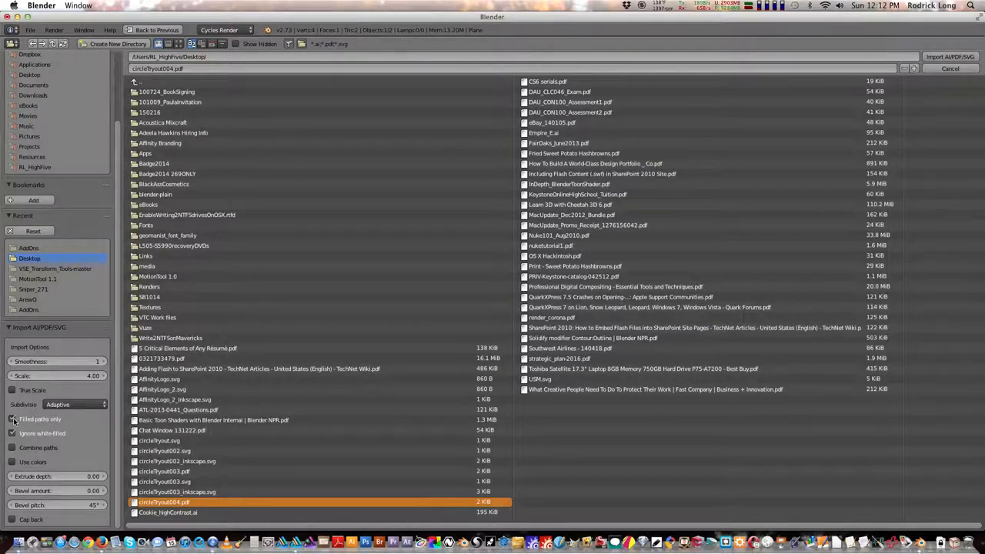
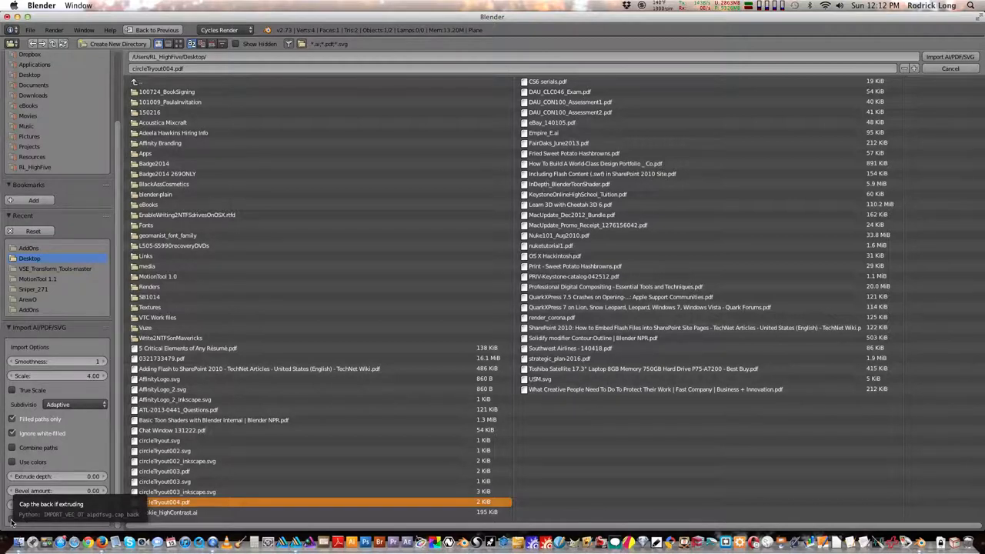
click(12, 520)
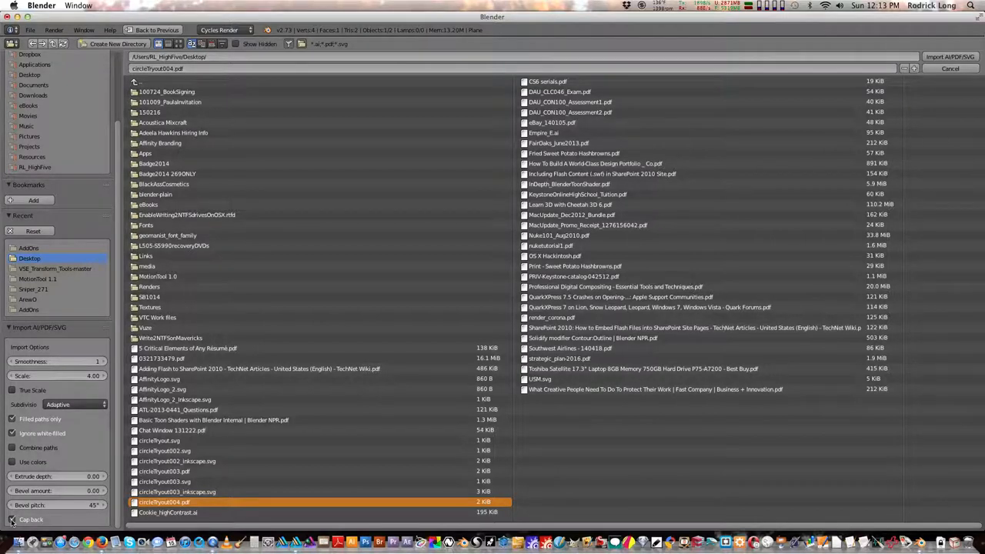
click(12, 521)
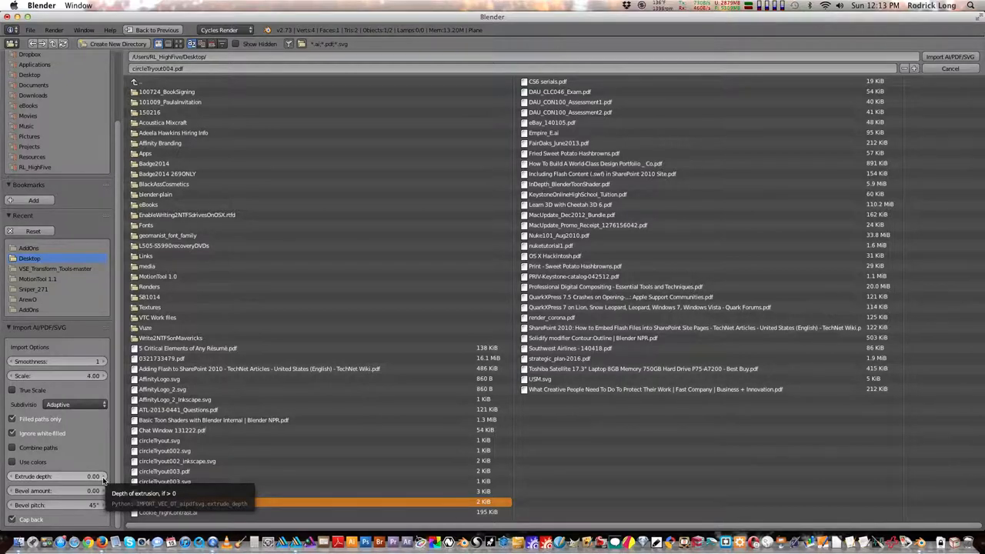
Step: Set the import's extrude depth to 0.1
click(103, 480)
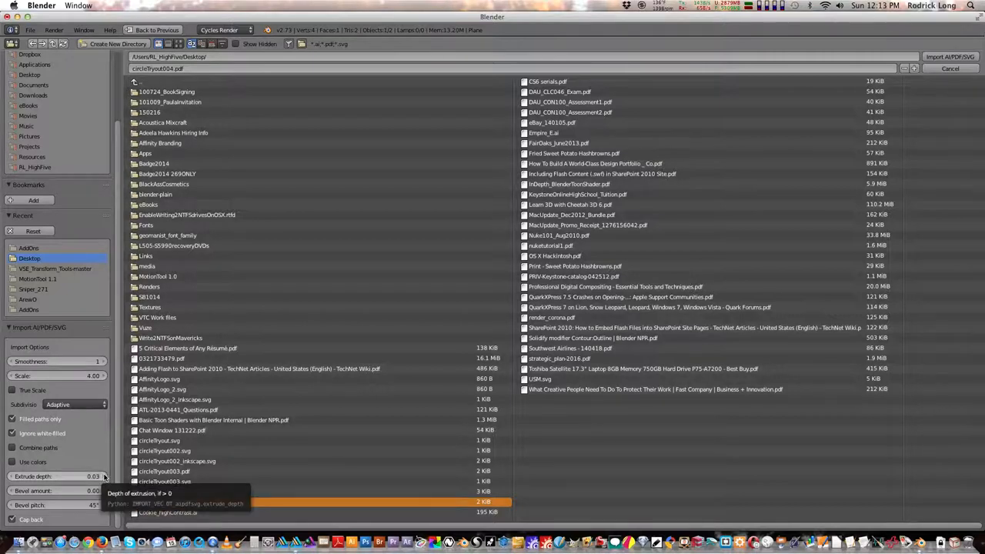
click(103, 479)
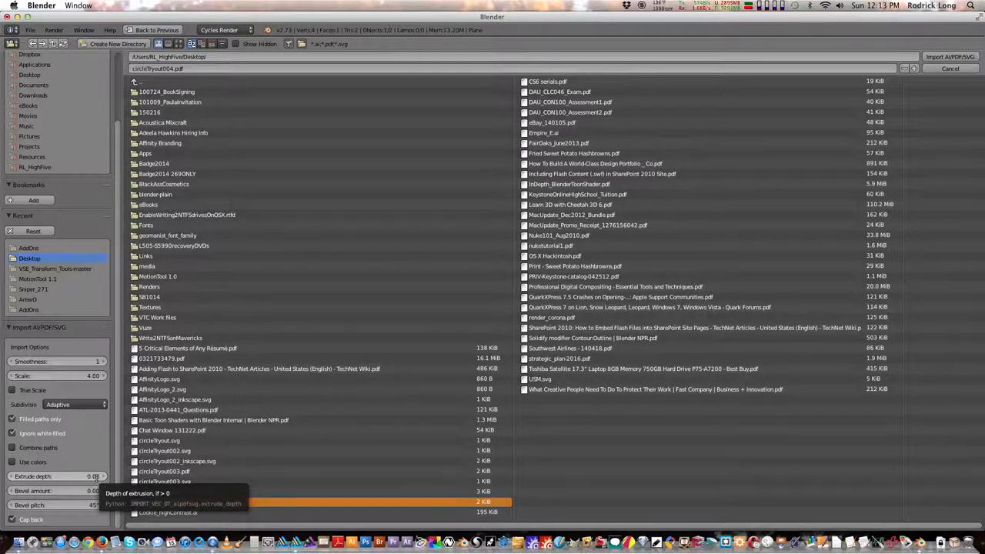
click(68, 477)
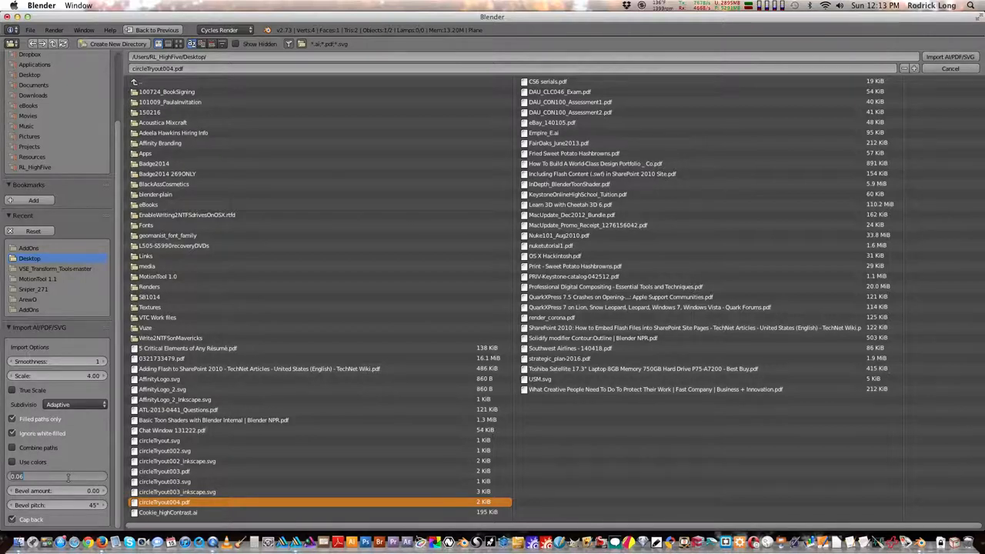
text(0.1)
key(Return)
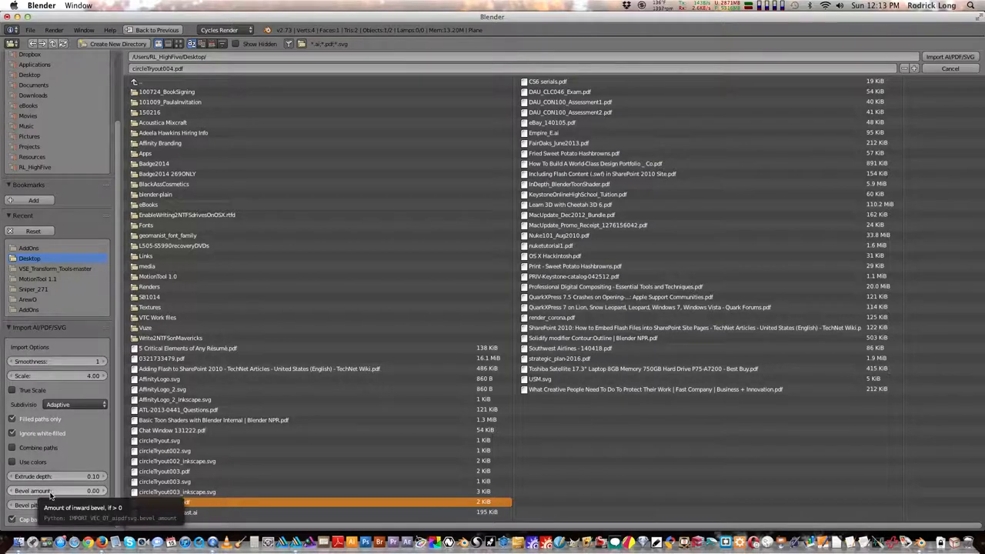
Step: Set the bevel amount to 0.0002 and import circleTryout004.pdf into the scene
click(48, 493)
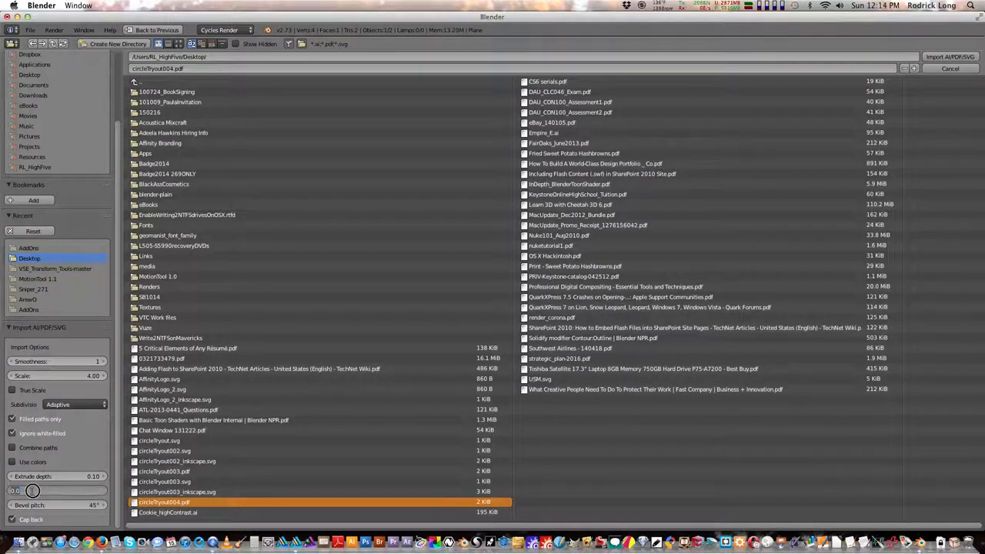
text(0)
key(BackSpace)
text(2)
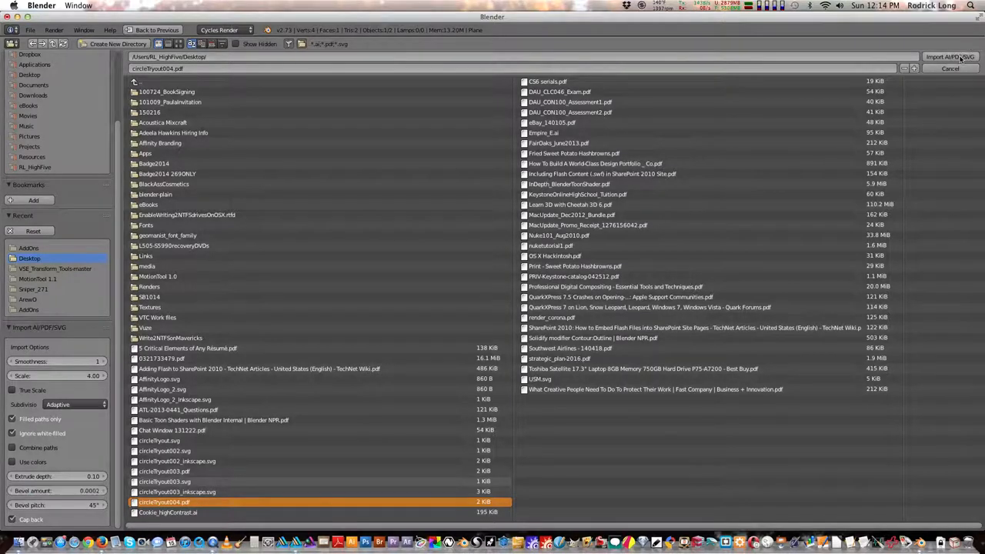
click(950, 57)
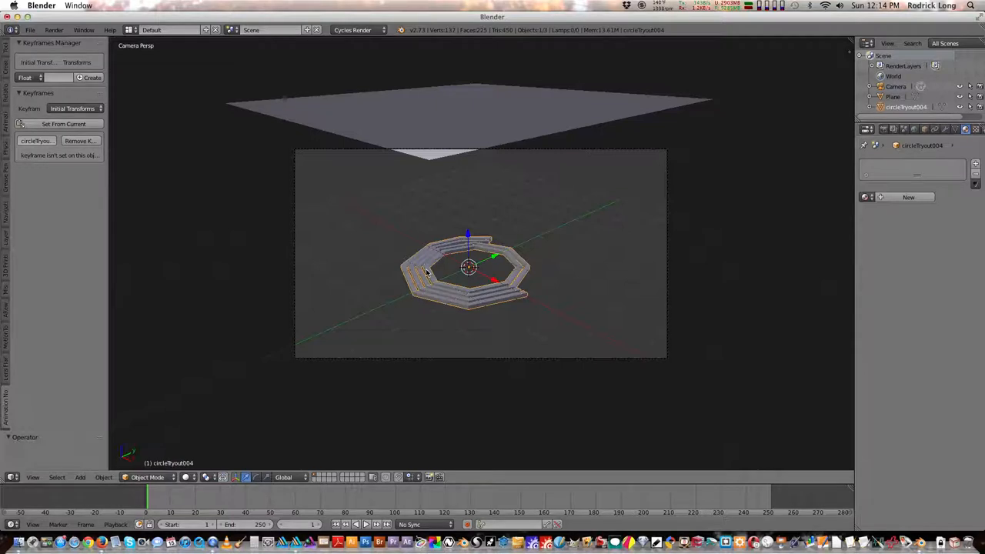
Step: Delete the imported rings and import circleTryout004.pdf again as a vector file with smoothness 3
key(x)
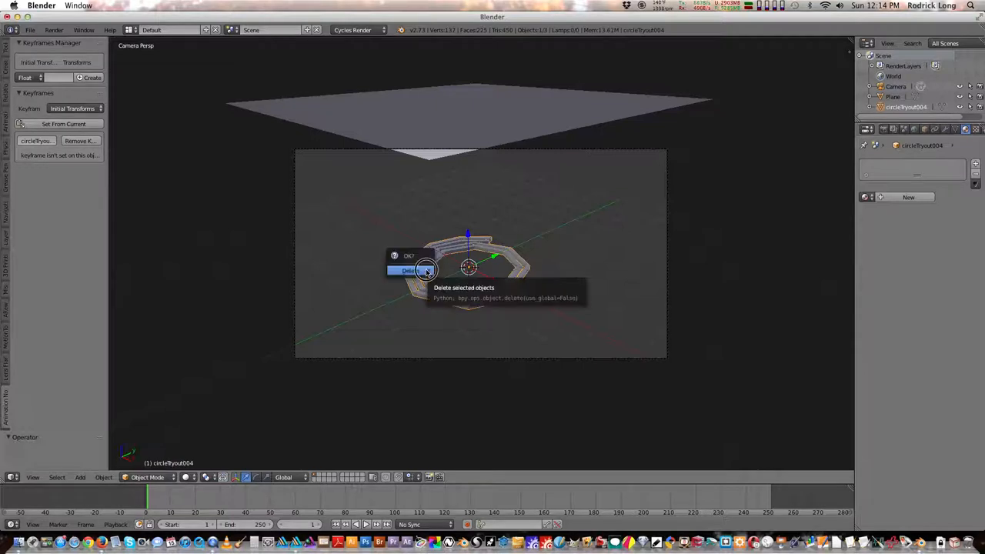
click(426, 271)
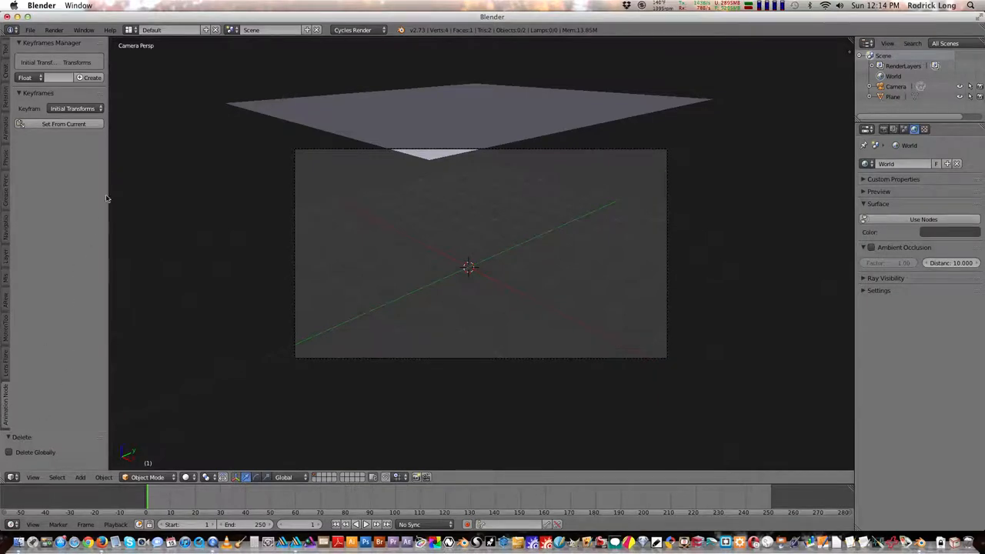
click(30, 29)
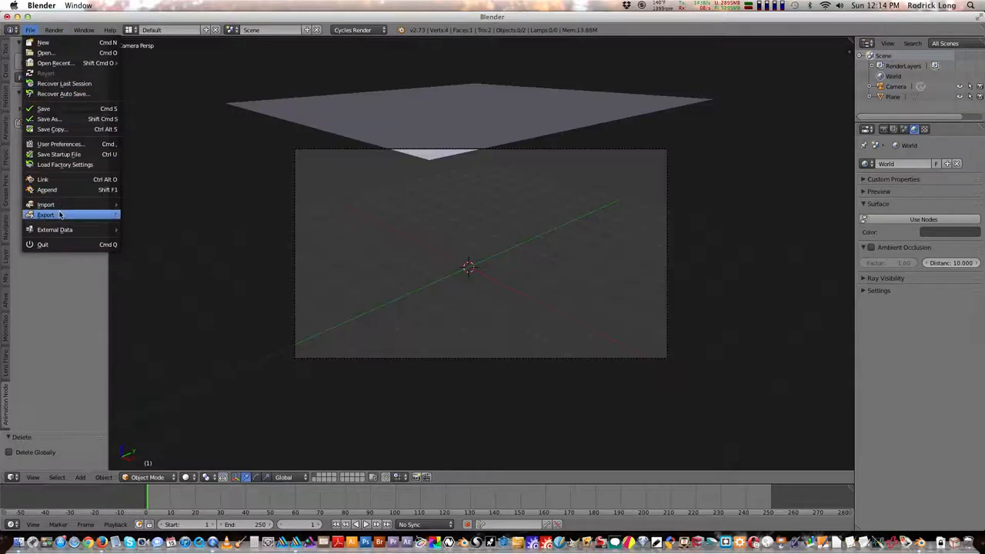
mouse_move(60, 215)
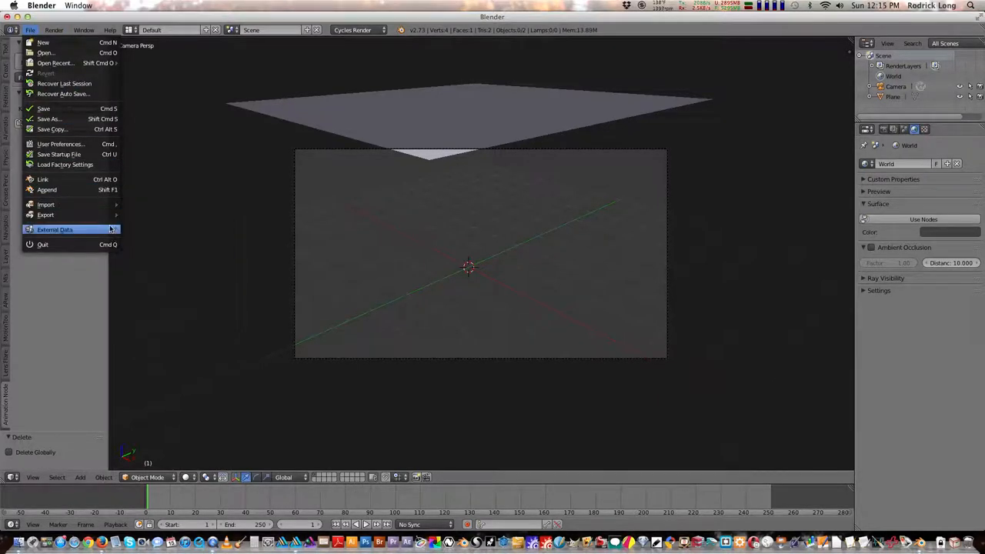
mouse_move(84, 205)
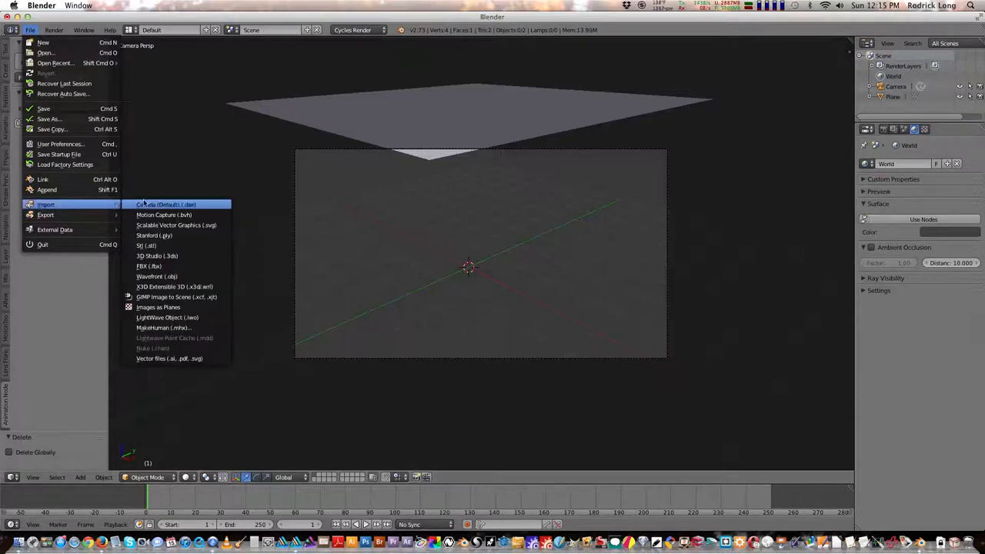
click(158, 359)
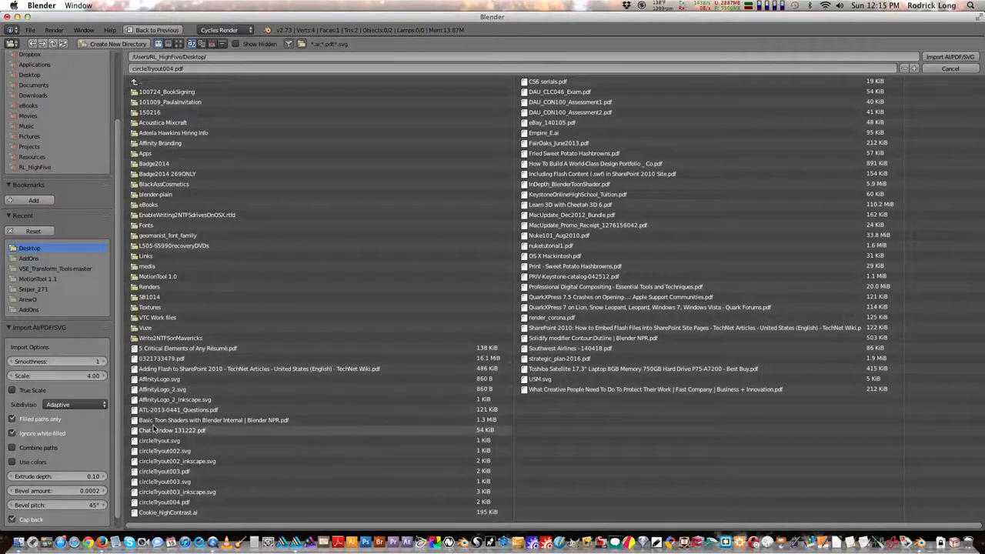
click(170, 504)
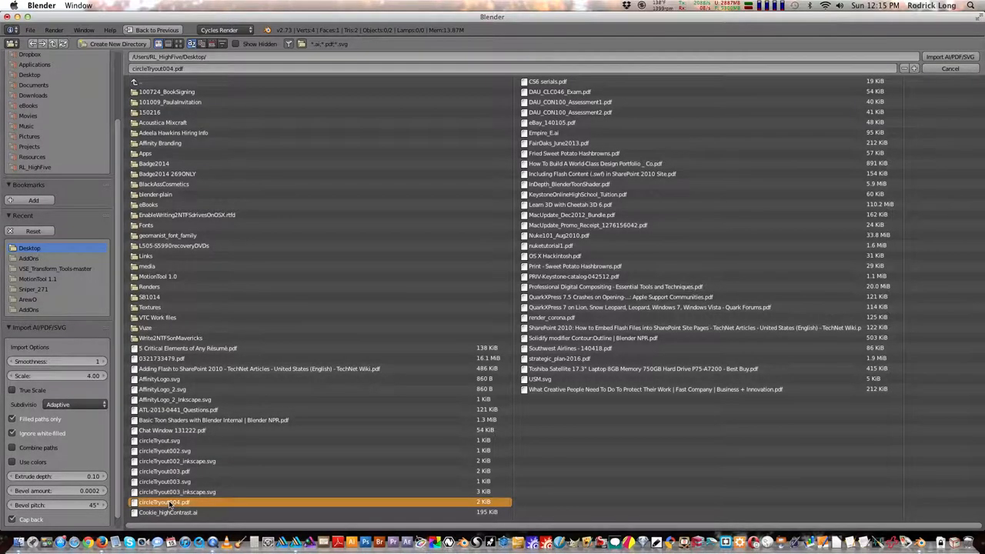
click(102, 362)
click(102, 362)
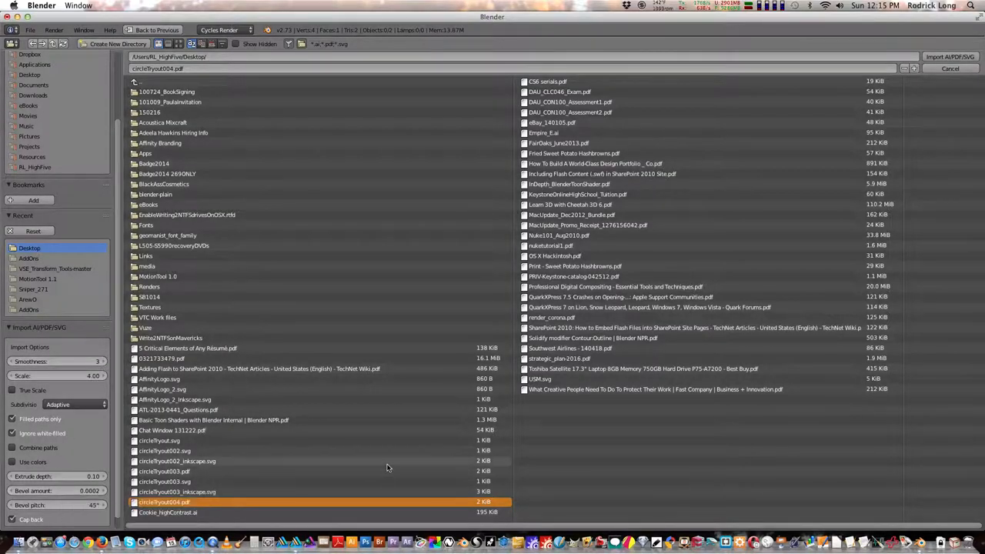
click(962, 61)
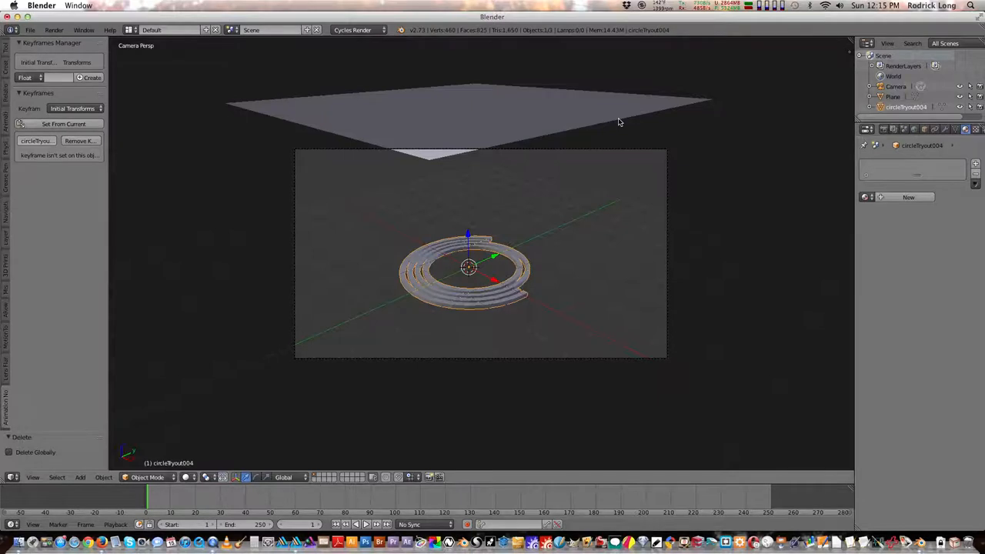
Step: Move the overhead emission plane to the second layer
right_click(570, 113)
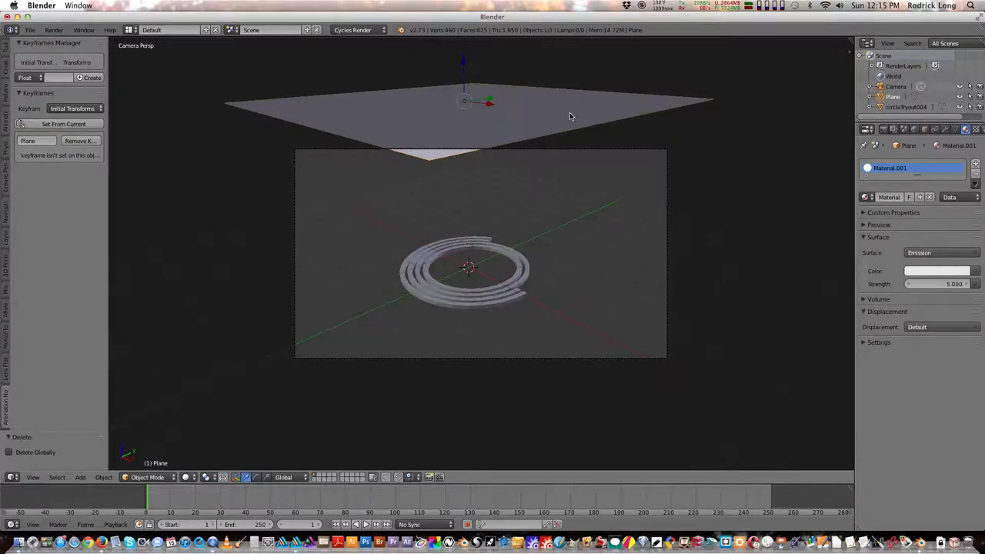
key(m)
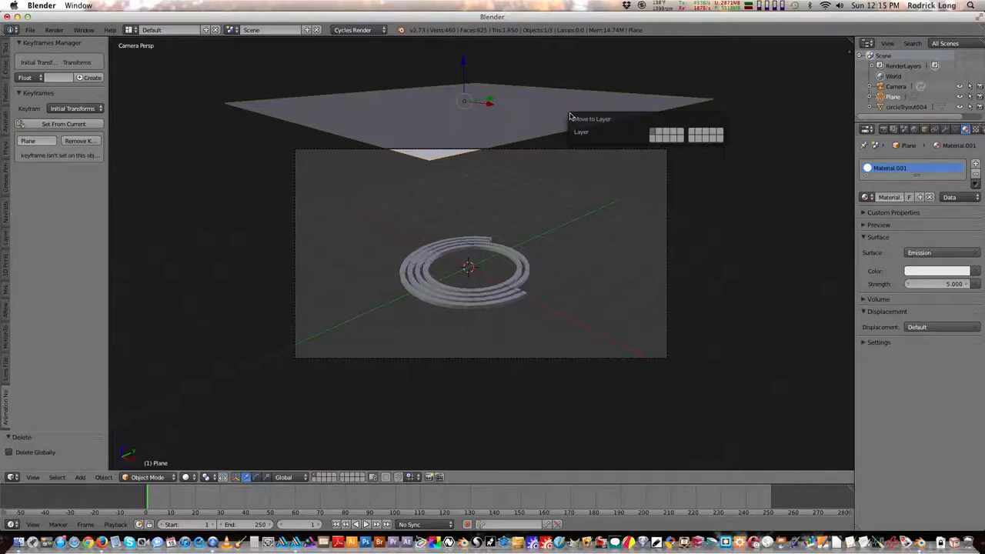
click(659, 135)
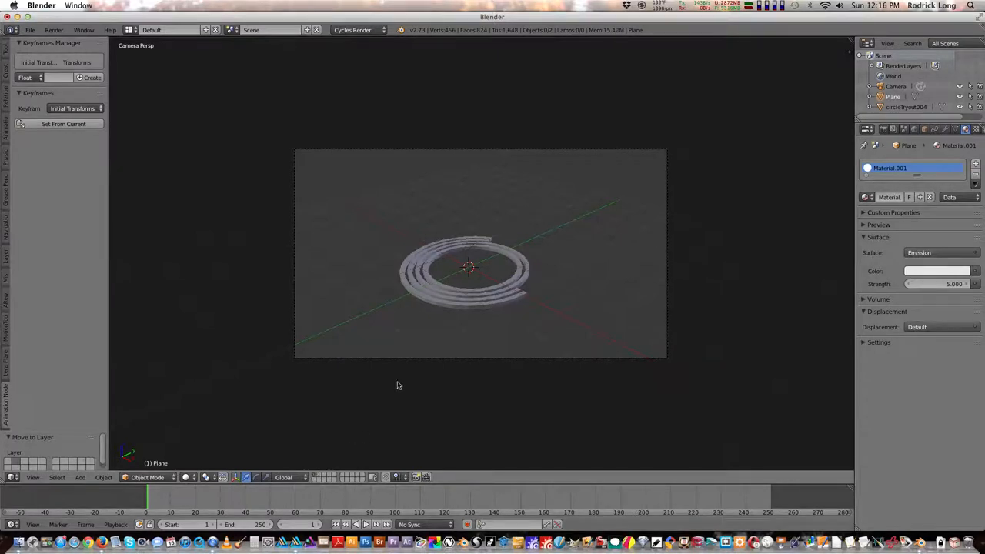
Step: Inspect the imported rings close up from the top view and delete them
right_click(445, 309)
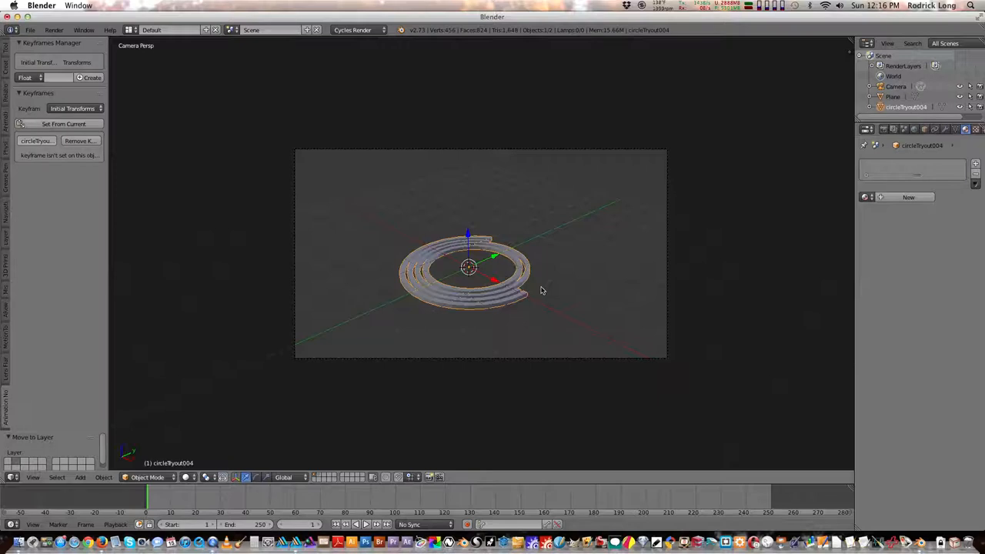
key(KP_7)
scroll(541, 290, up, 4)
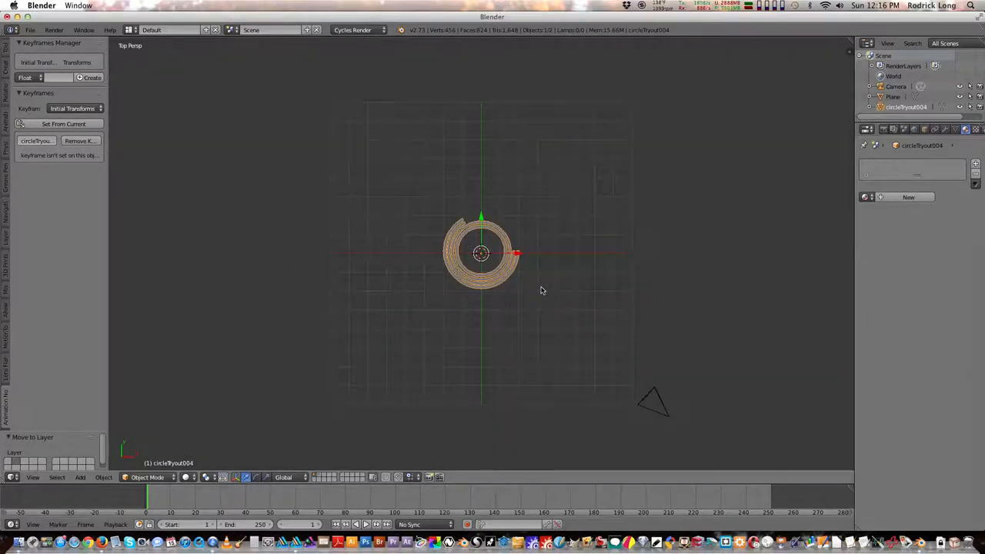
scroll(541, 291, up, 5)
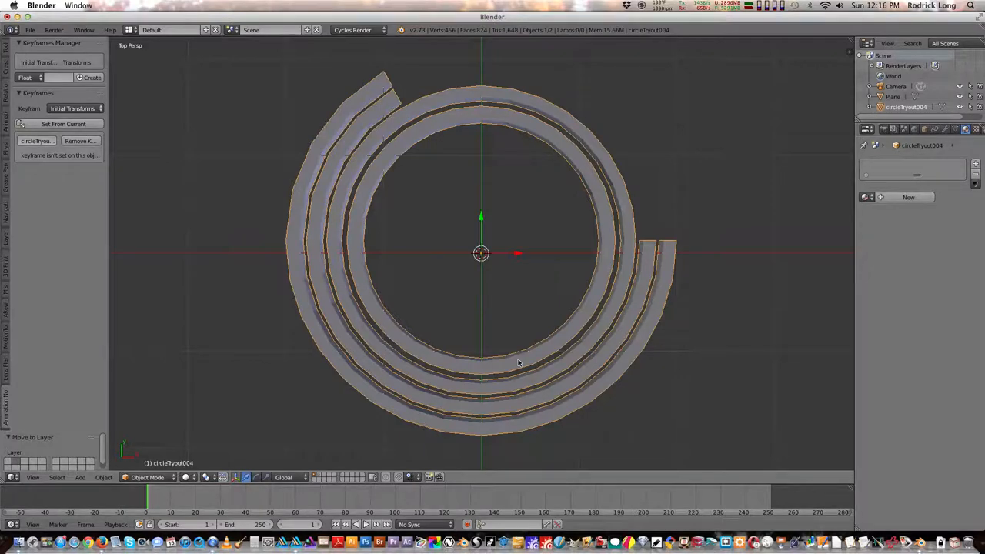
key(x)
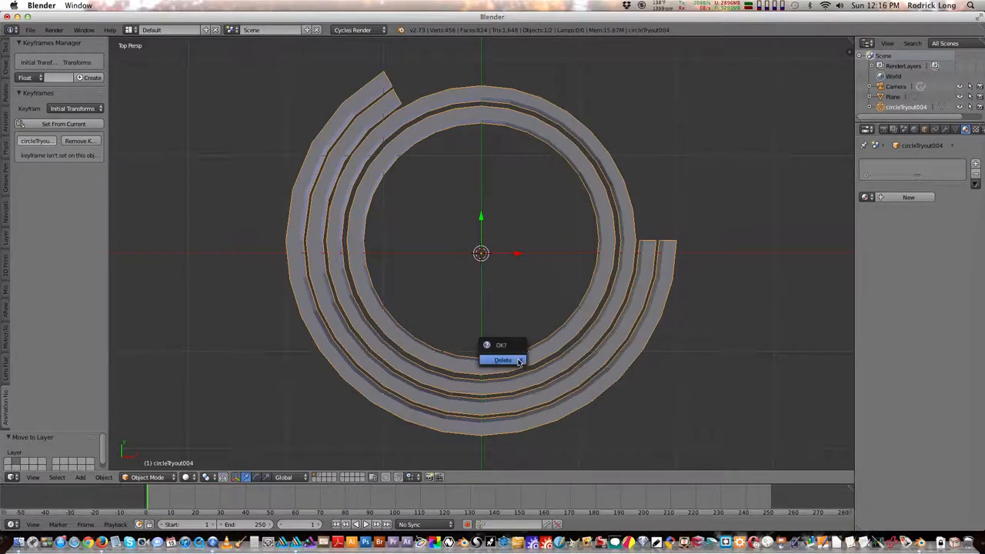
click(512, 356)
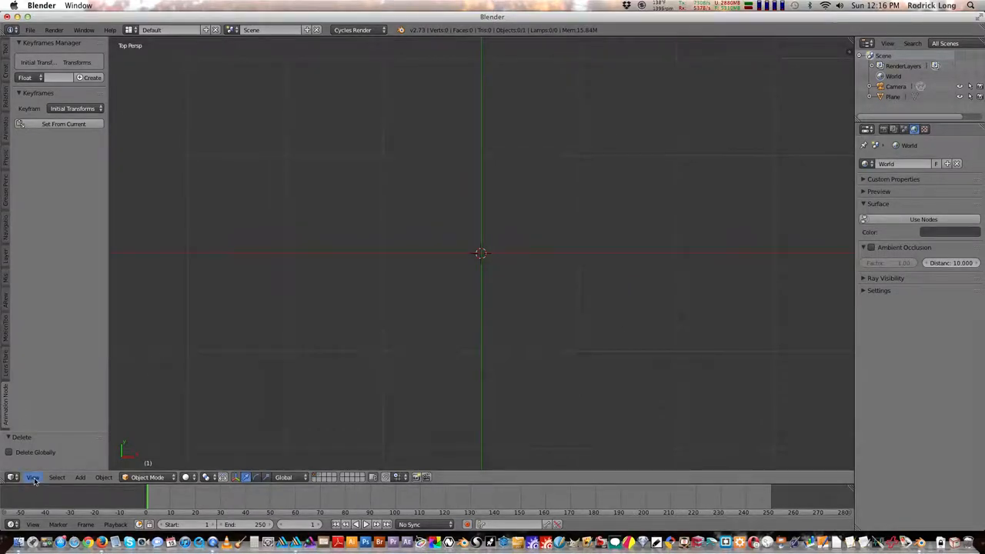
Step: Import circleTryout004.pdf as a vector file with the smoothness set to 5
click(30, 29)
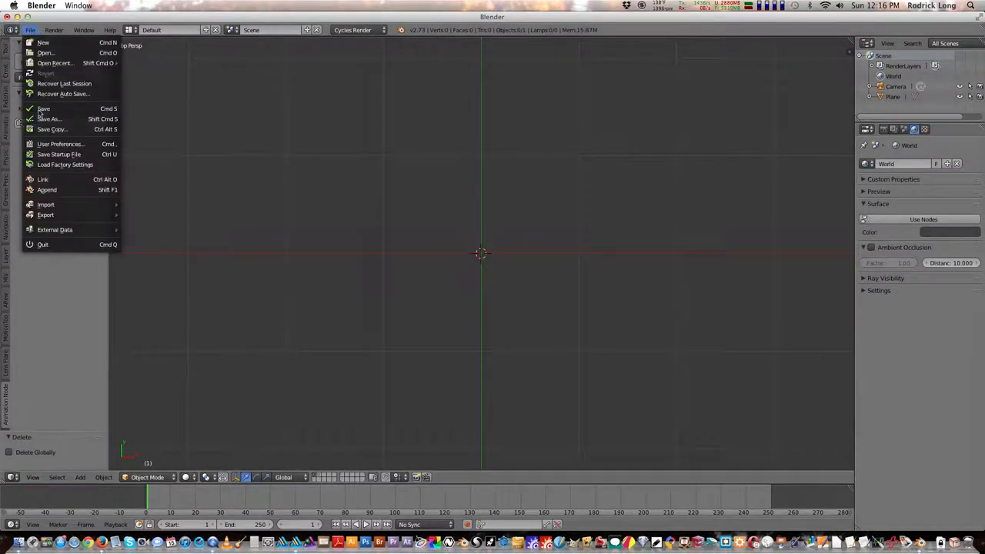
mouse_move(60, 205)
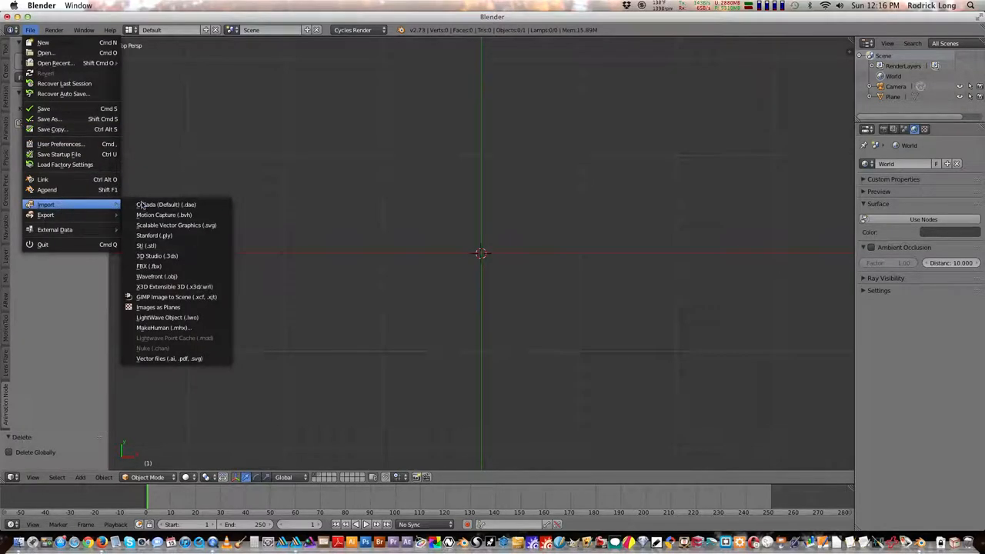
click(158, 359)
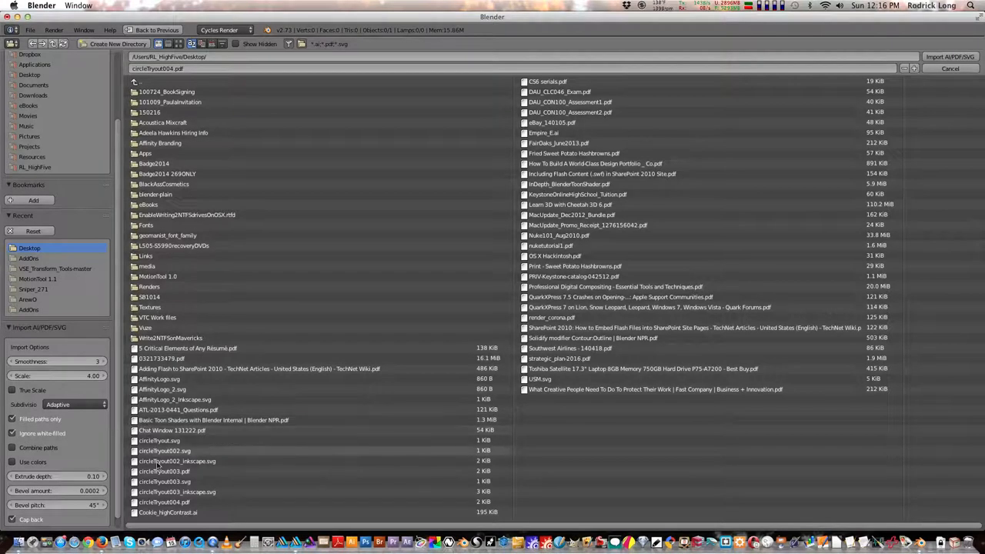
click(151, 502)
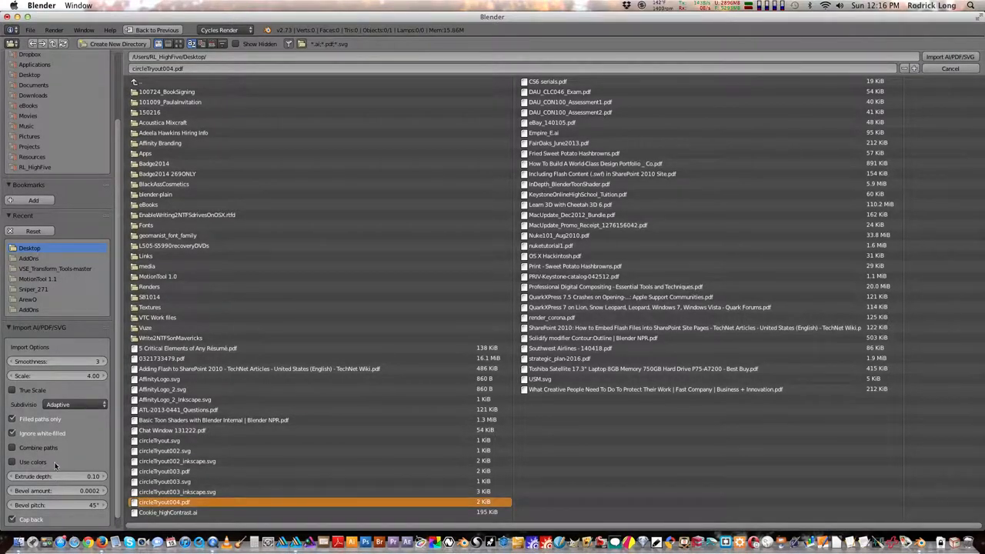
click(105, 362)
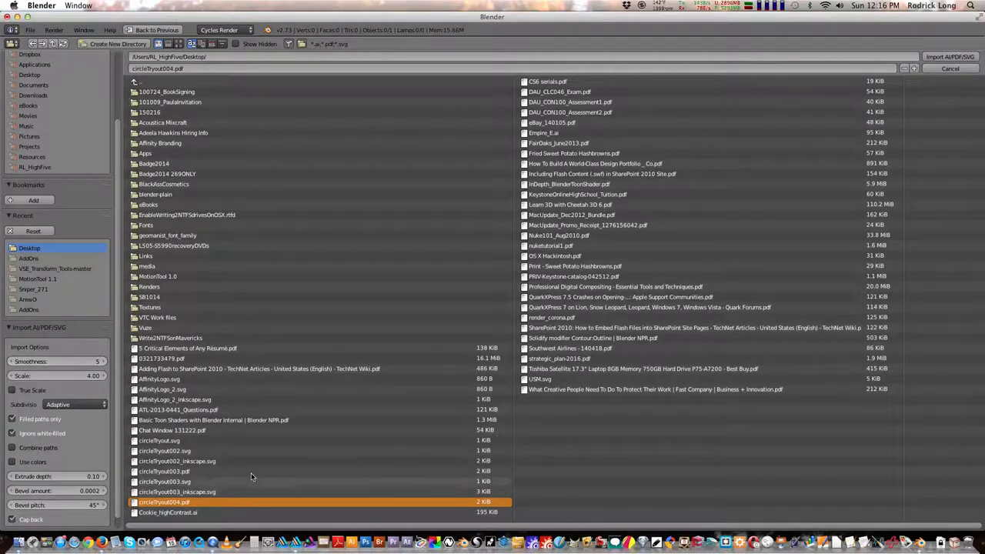
click(946, 58)
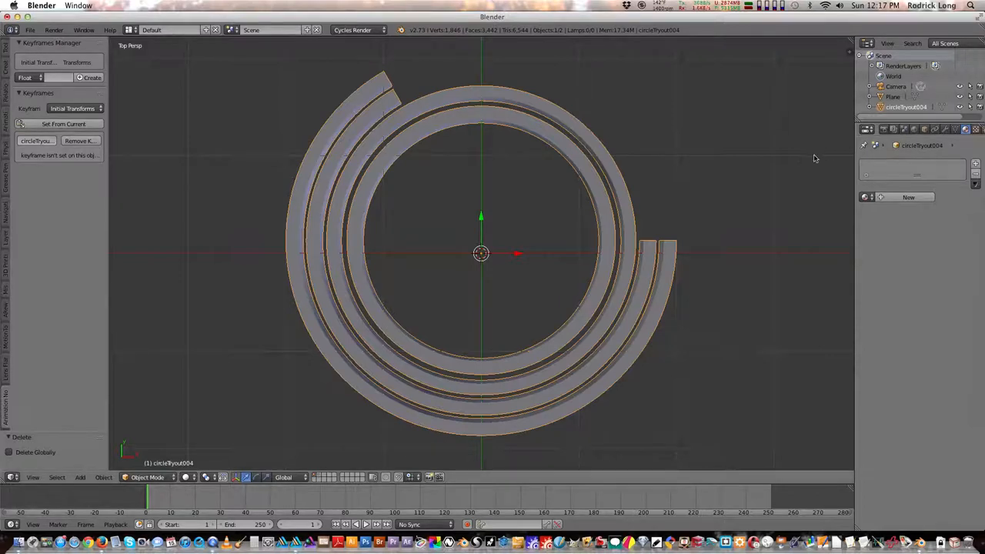
Step: View the imported rings through the camera and show the second layer alongside the first
key(KP_0)
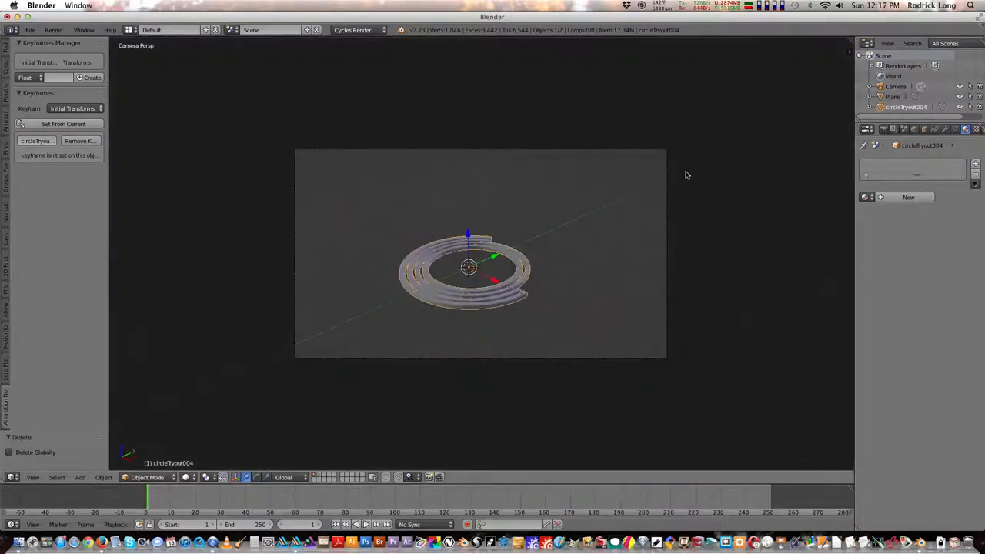
scroll(686, 175, up, 3)
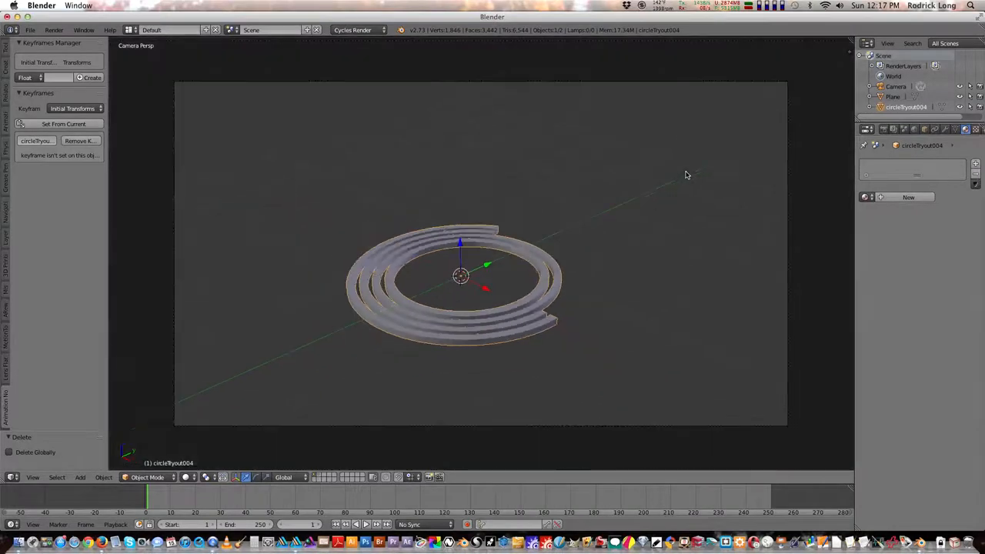
scroll(687, 175, down, 1)
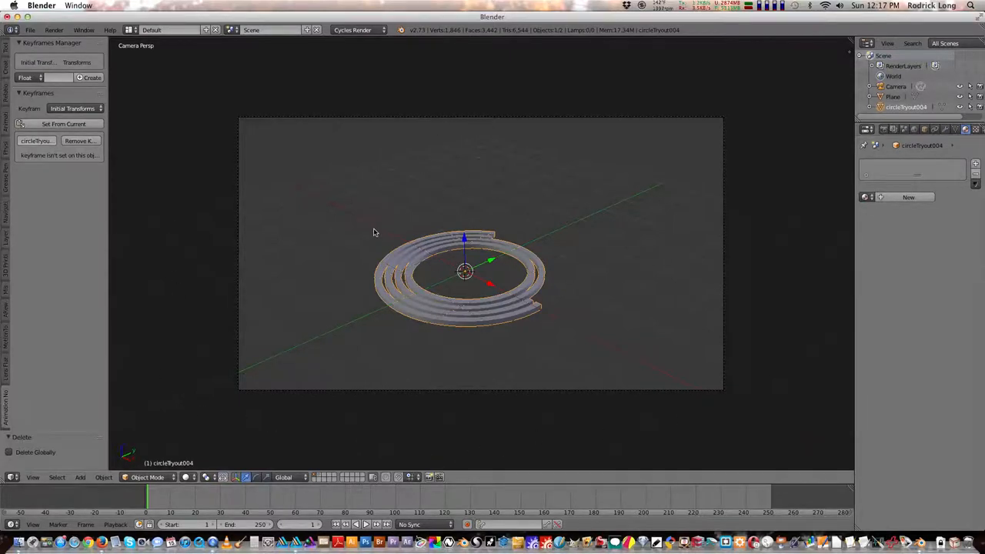
scroll(414, 249, up, 3)
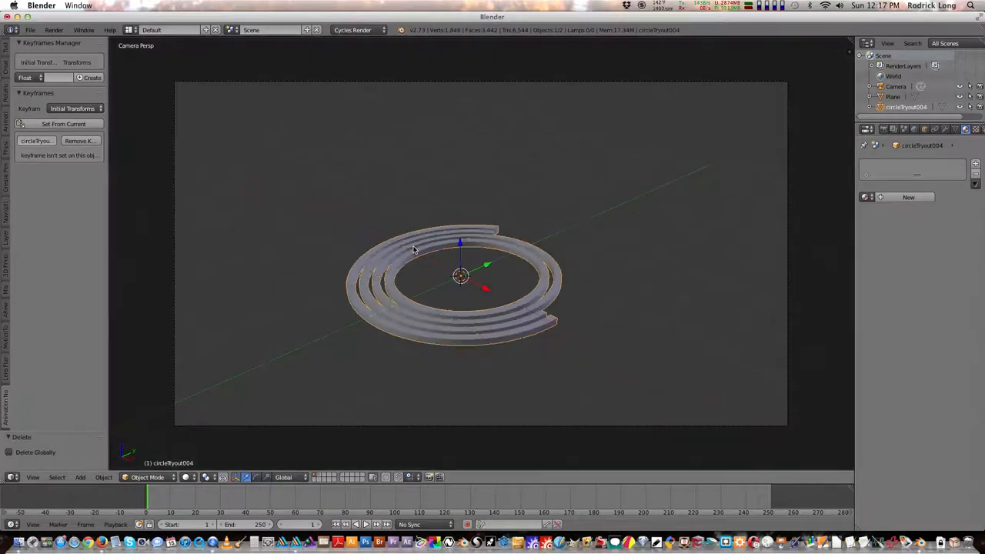
shift+click(319, 477)
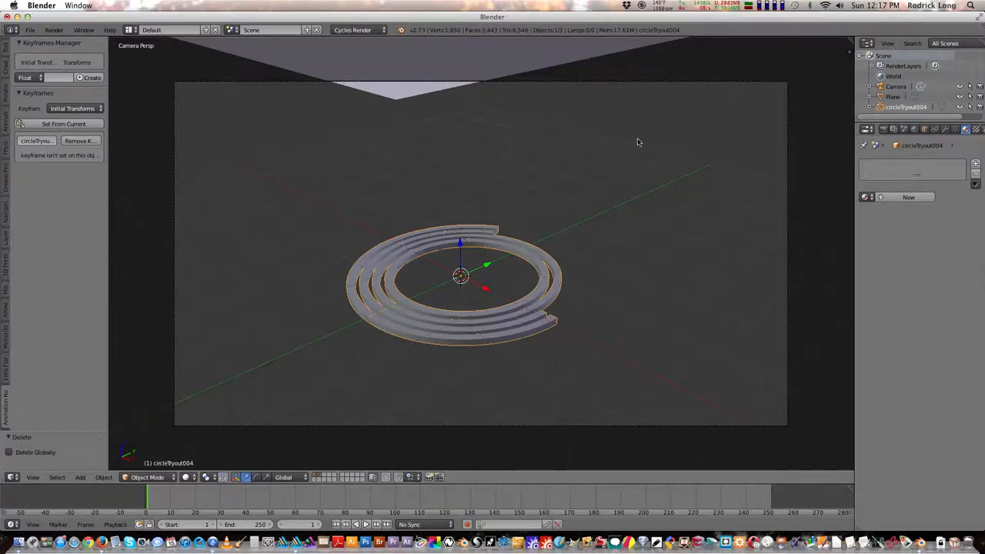
Step: Turn off Camera ray visibility for the overhead emission plane
right_click(505, 56)
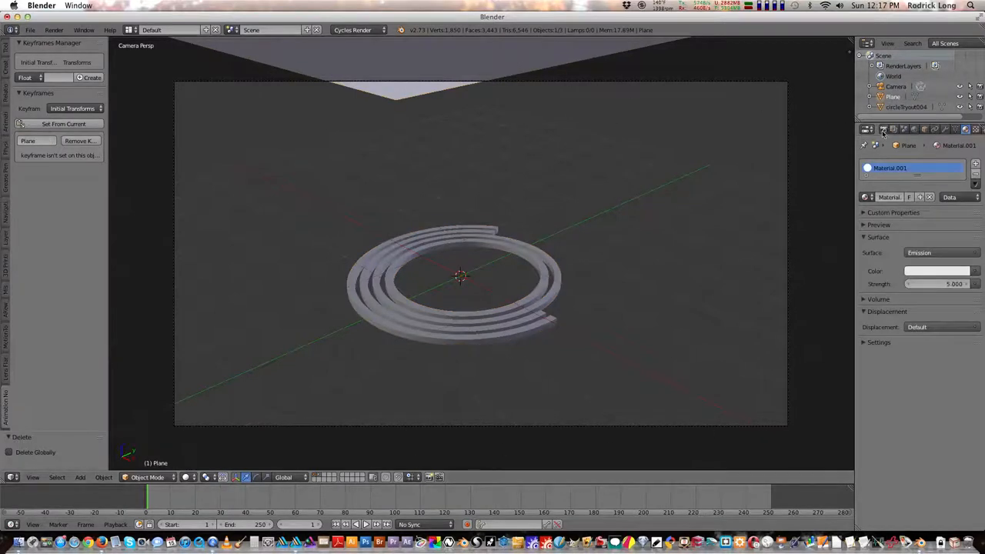
click(924, 128)
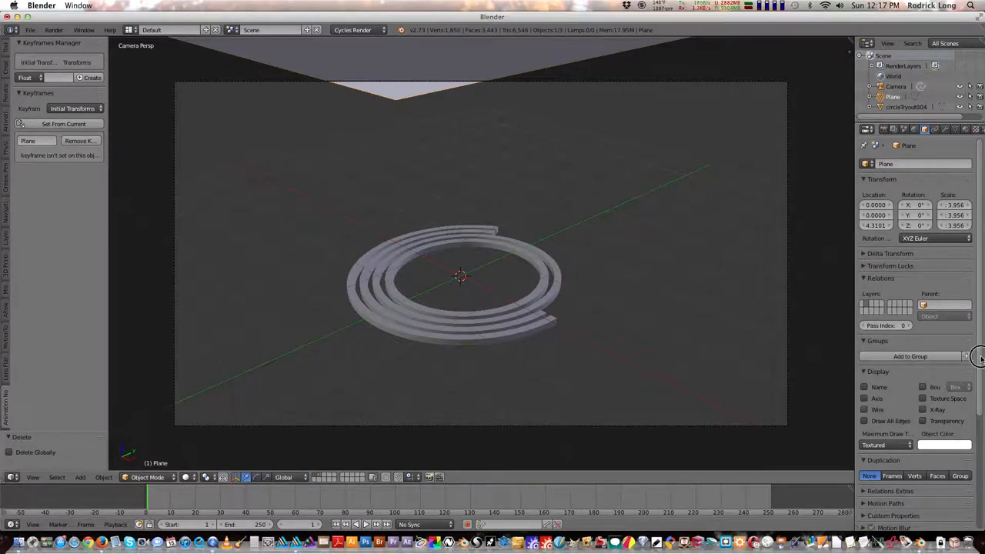
scroll(970, 439, down, 5)
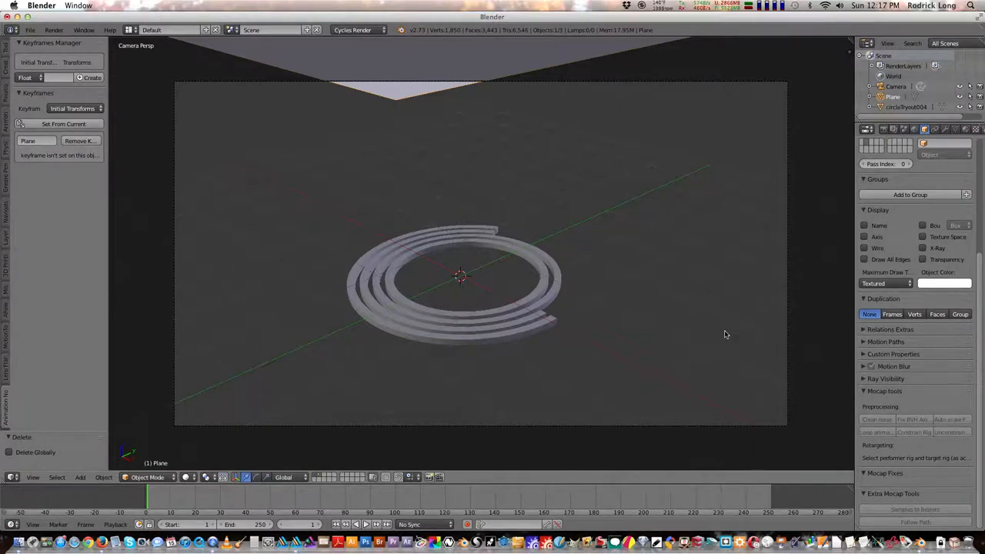
click(864, 378)
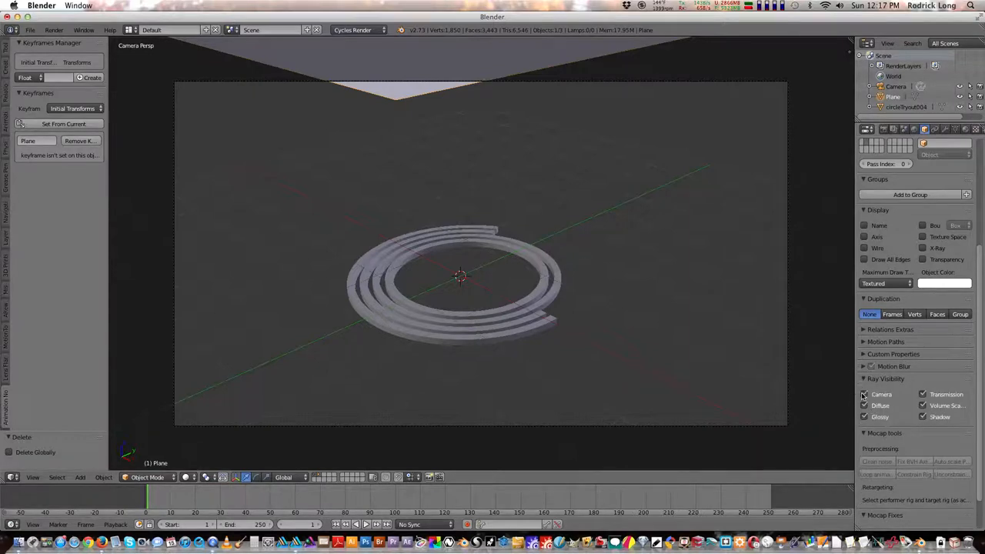
click(864, 394)
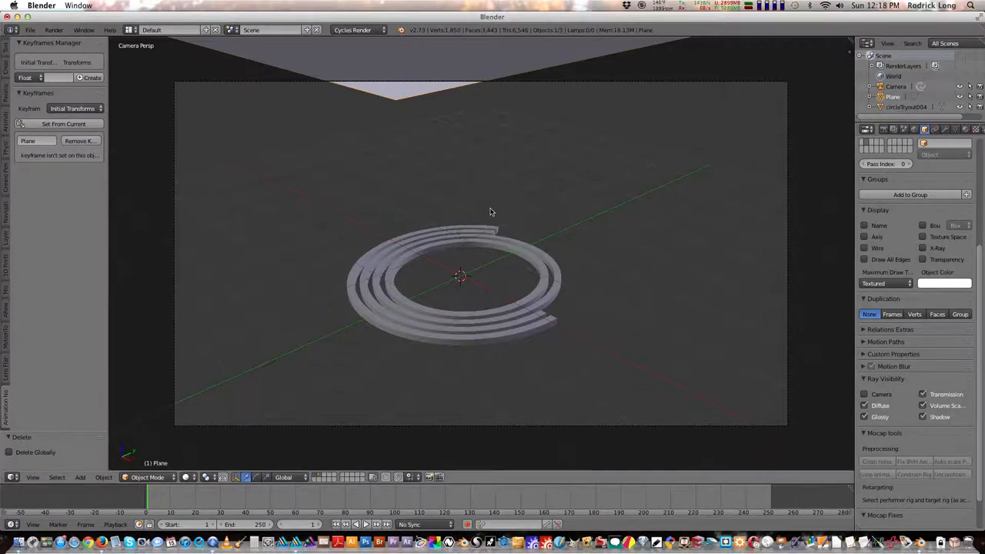
Step: Set the sampling to 25 render samples and 100 preview samples
scroll(493, 265, up, 2)
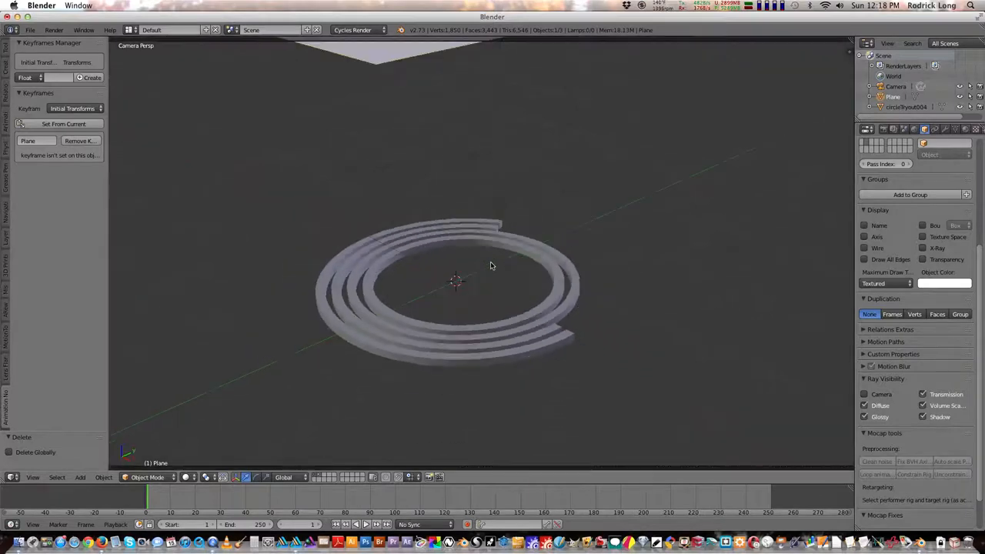
scroll(491, 266, down, 2)
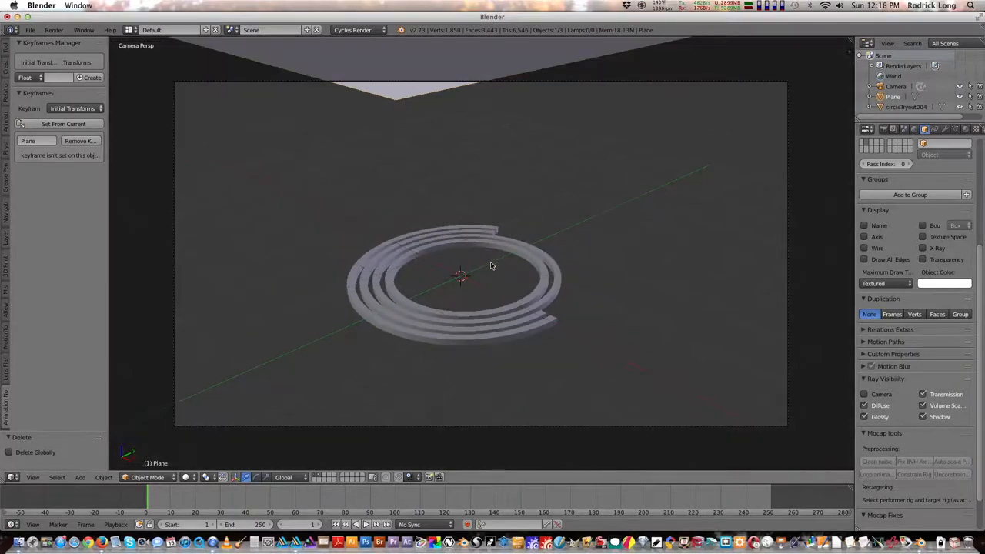
scroll(491, 265, up, 2)
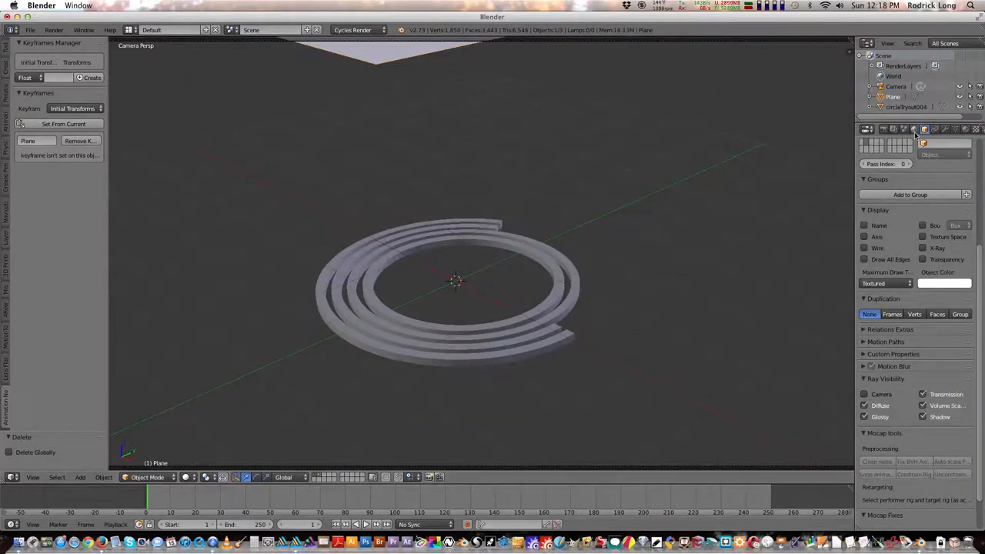
click(883, 130)
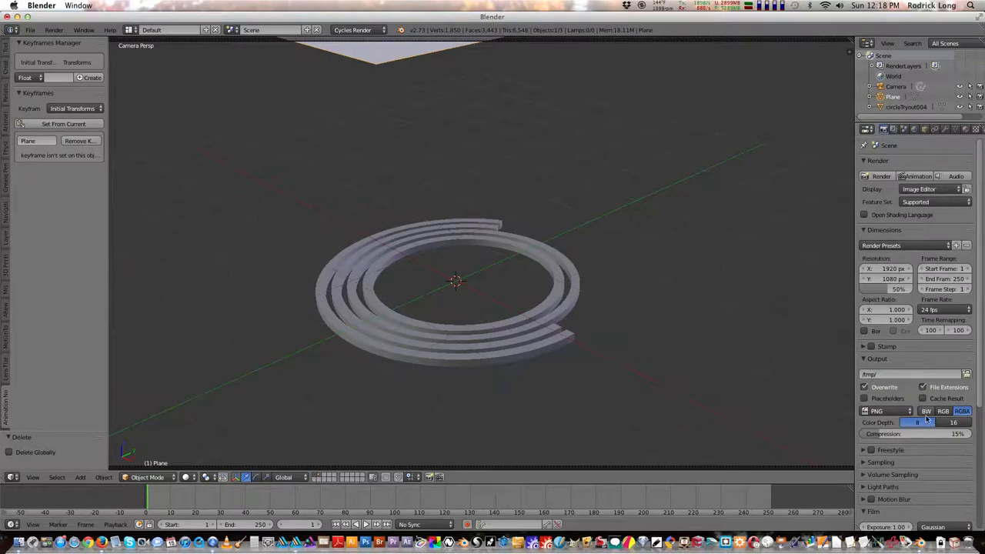
click(867, 463)
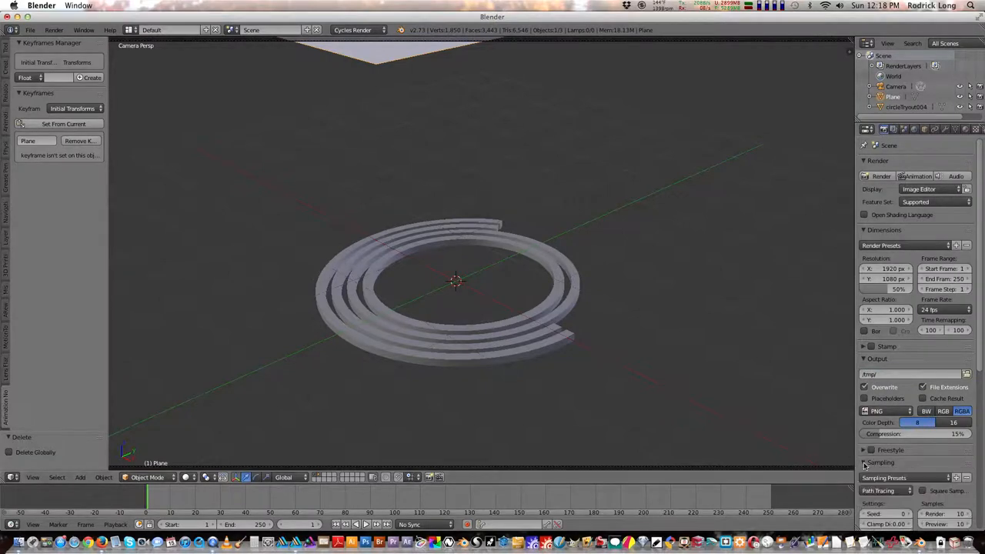
scroll(925, 451, down, 2)
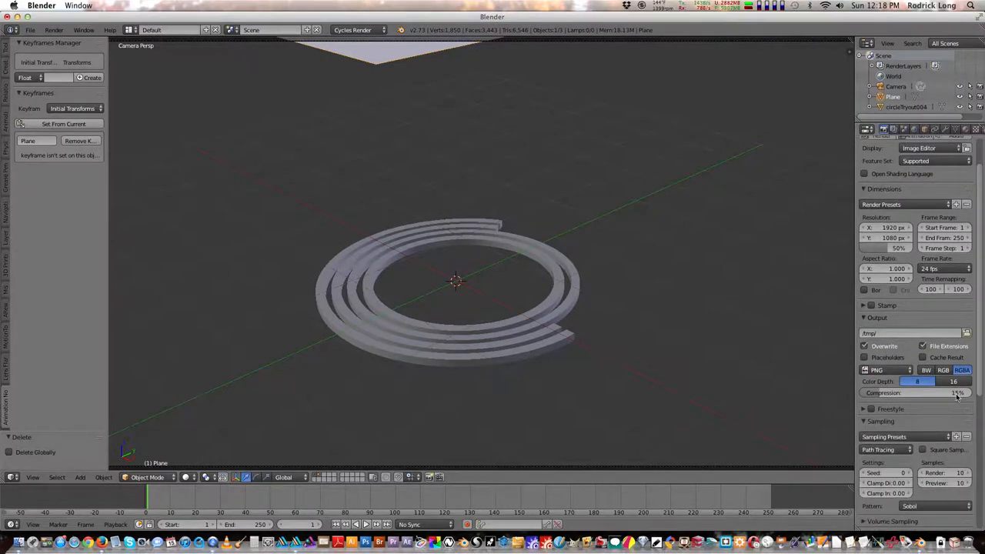
scroll(953, 436, down, 1)
click(958, 454)
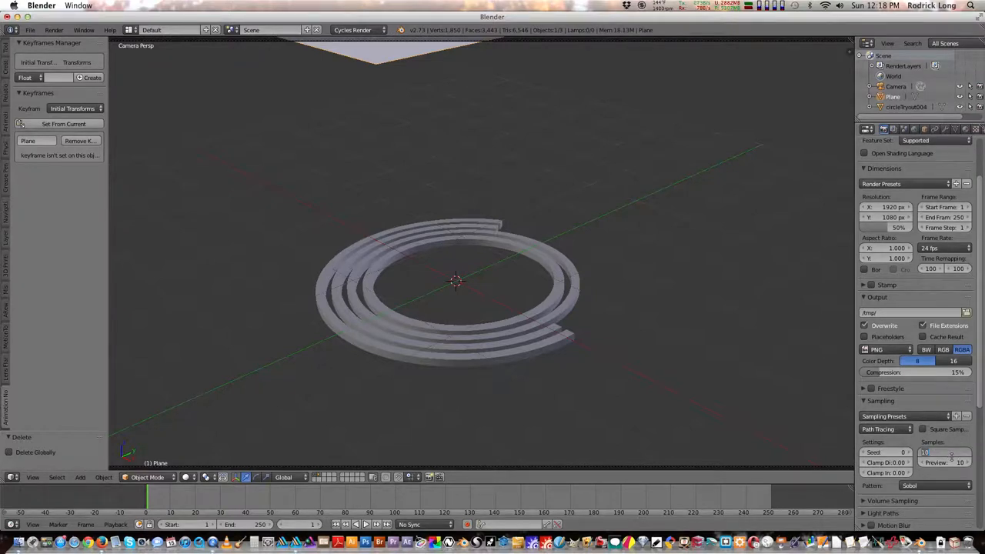
text(25)
click(958, 462)
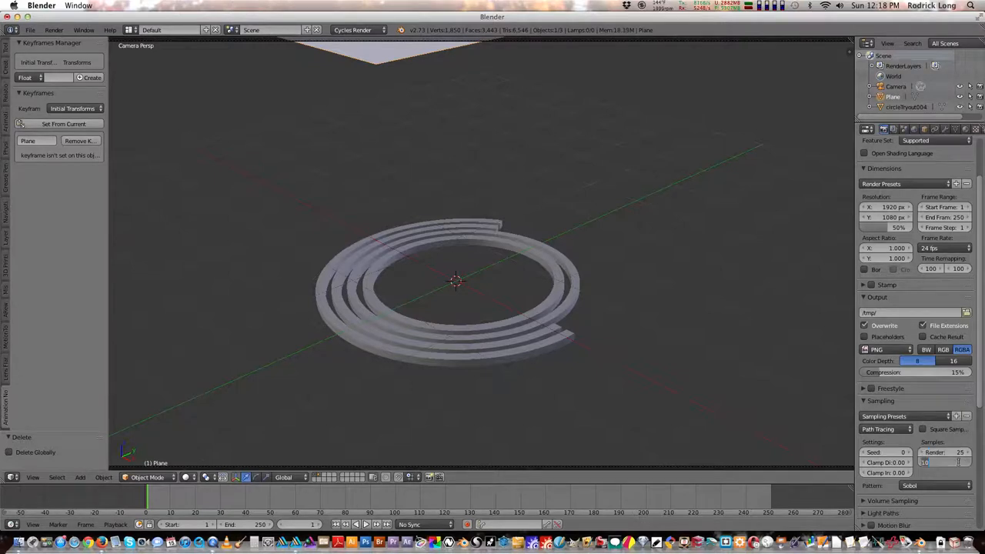
text(25)
key(BackSpace)
key(BackSpace)
key(Return)
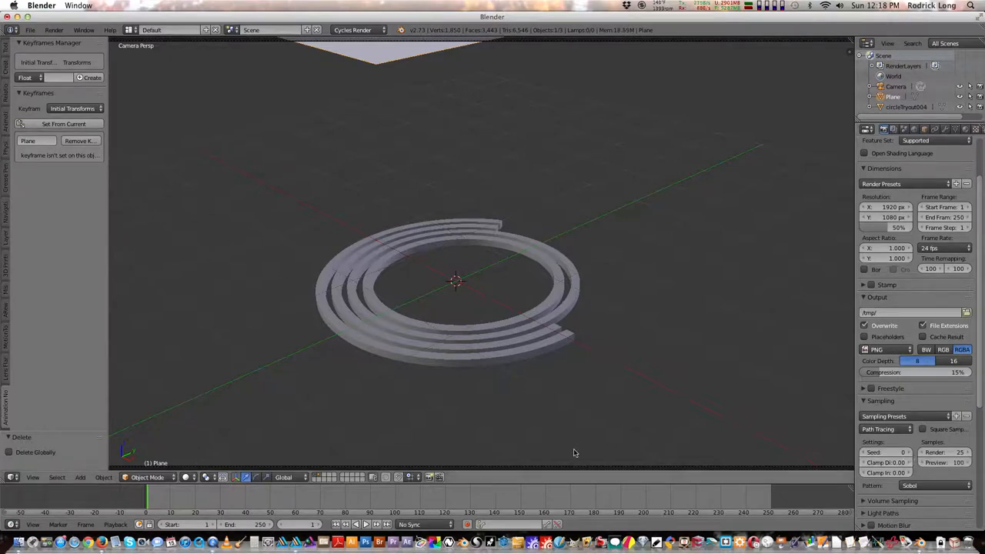
Step: Examine the rings' mesh in Wireframe viewport shading
click(184, 478)
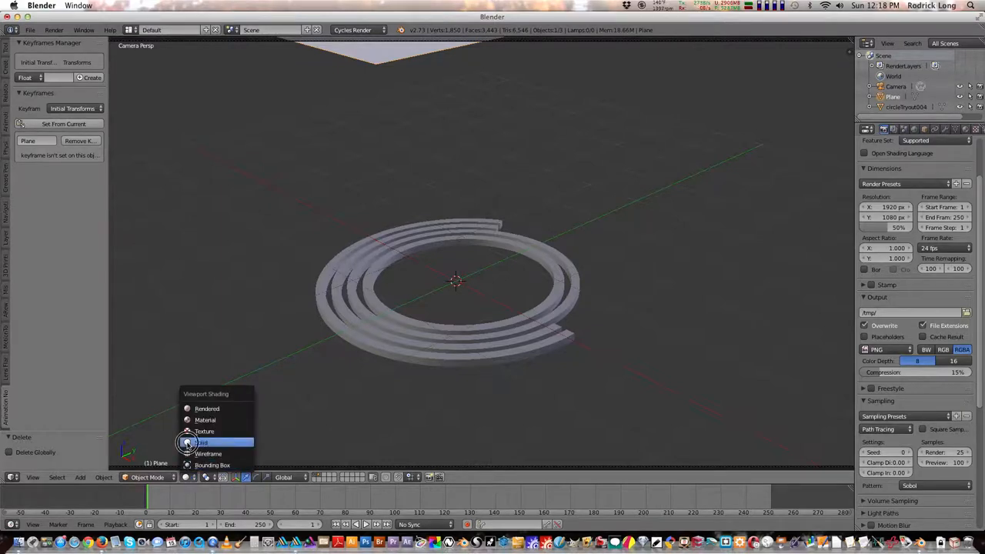
click(189, 444)
click(186, 477)
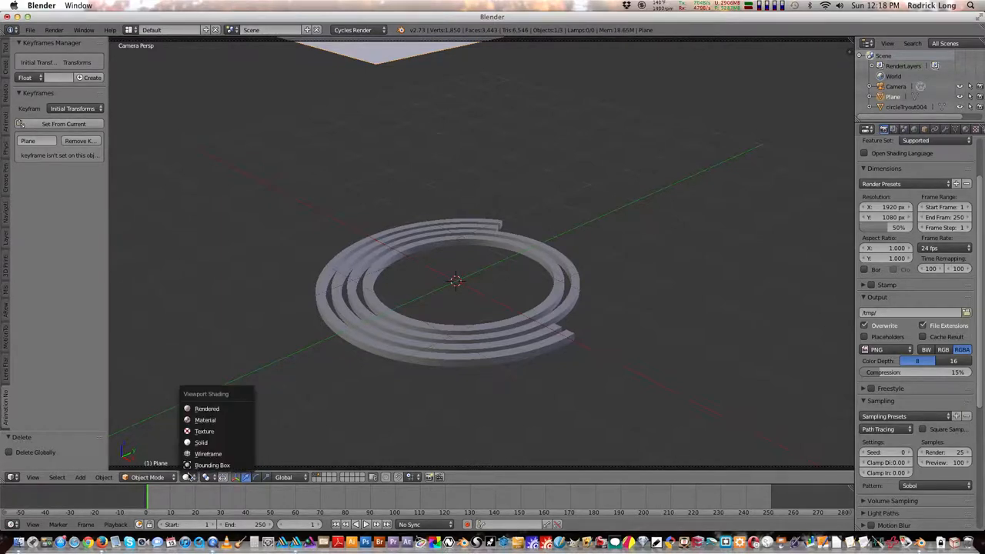
click(192, 454)
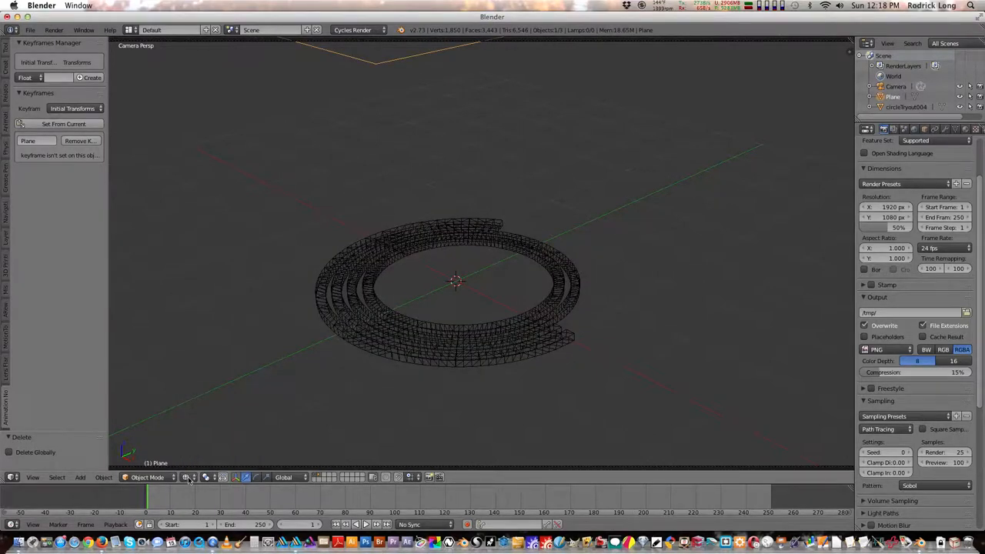
Step: Switch the viewport shading to Rendered and make the film background transparent
click(189, 477)
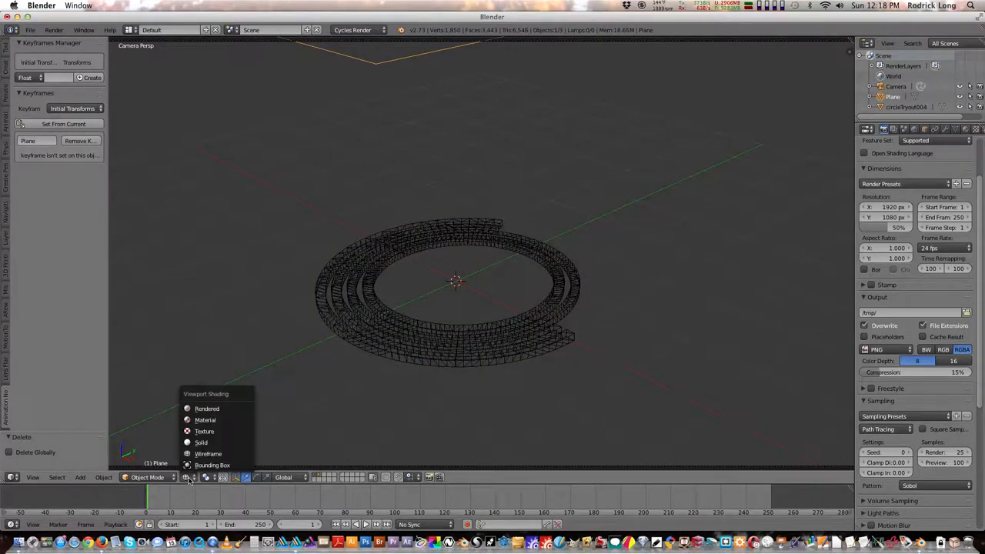
click(204, 409)
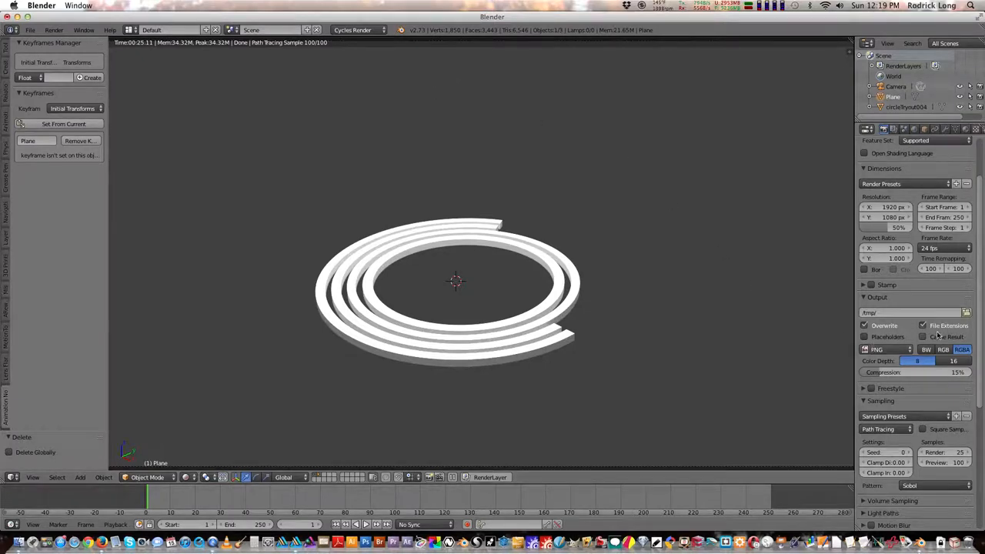
drag(981, 304, 981, 441)
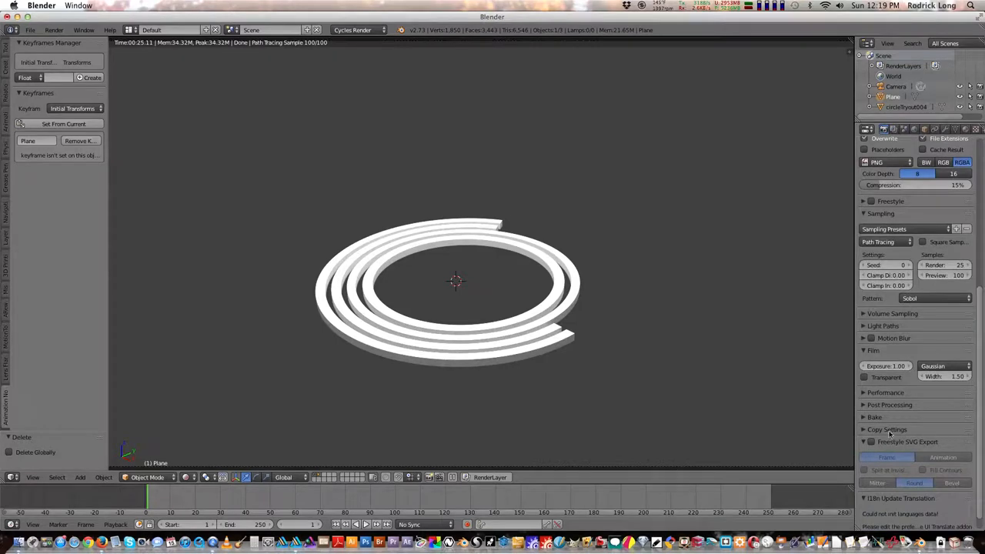
click(865, 378)
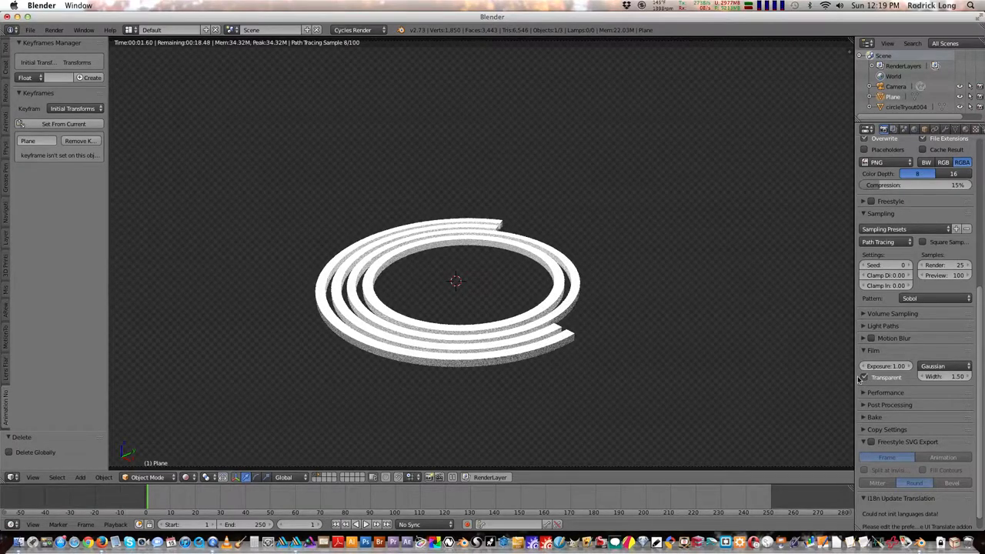